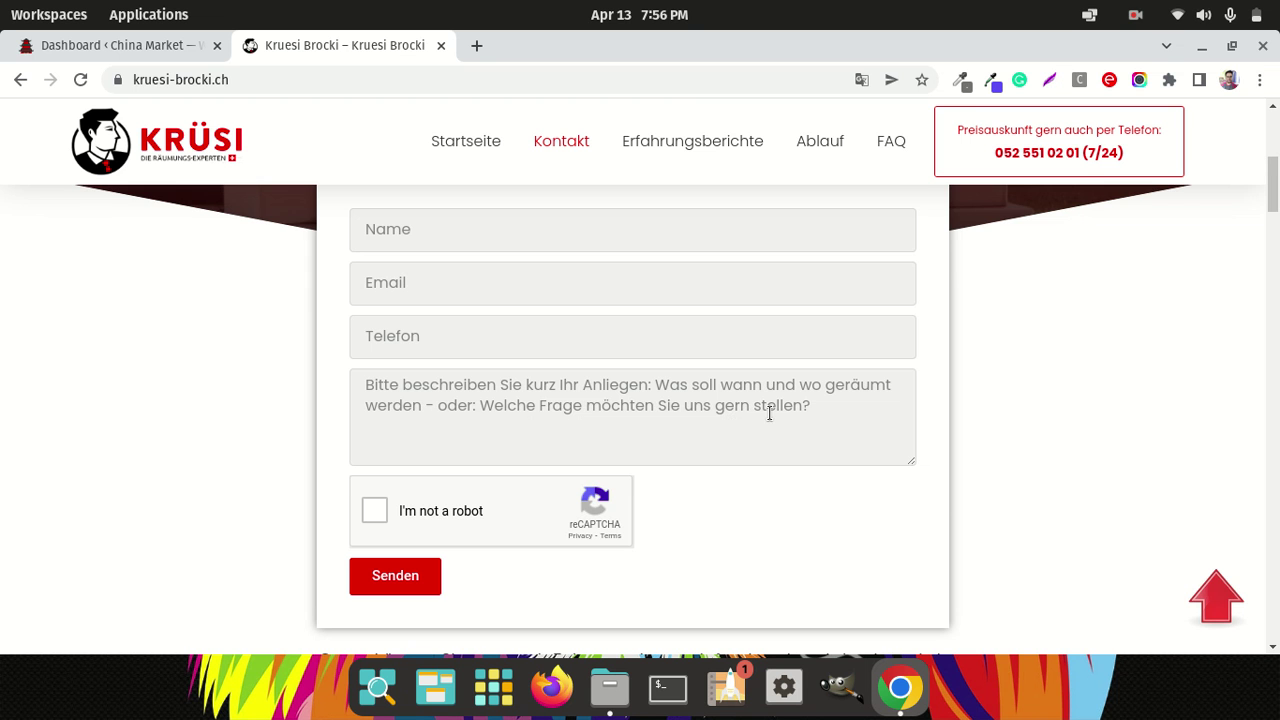
- Tick the 'I'm not a robot' checkbox on the Kruesi Brocki contact form until it verifies
{"action": "scroll", "coordinate": [769, 412], "scroll_direction": "up", "scroll_amount": 1}
{"action": "scroll", "coordinate": [763, 420], "scroll_direction": "down", "scroll_amount": 2}
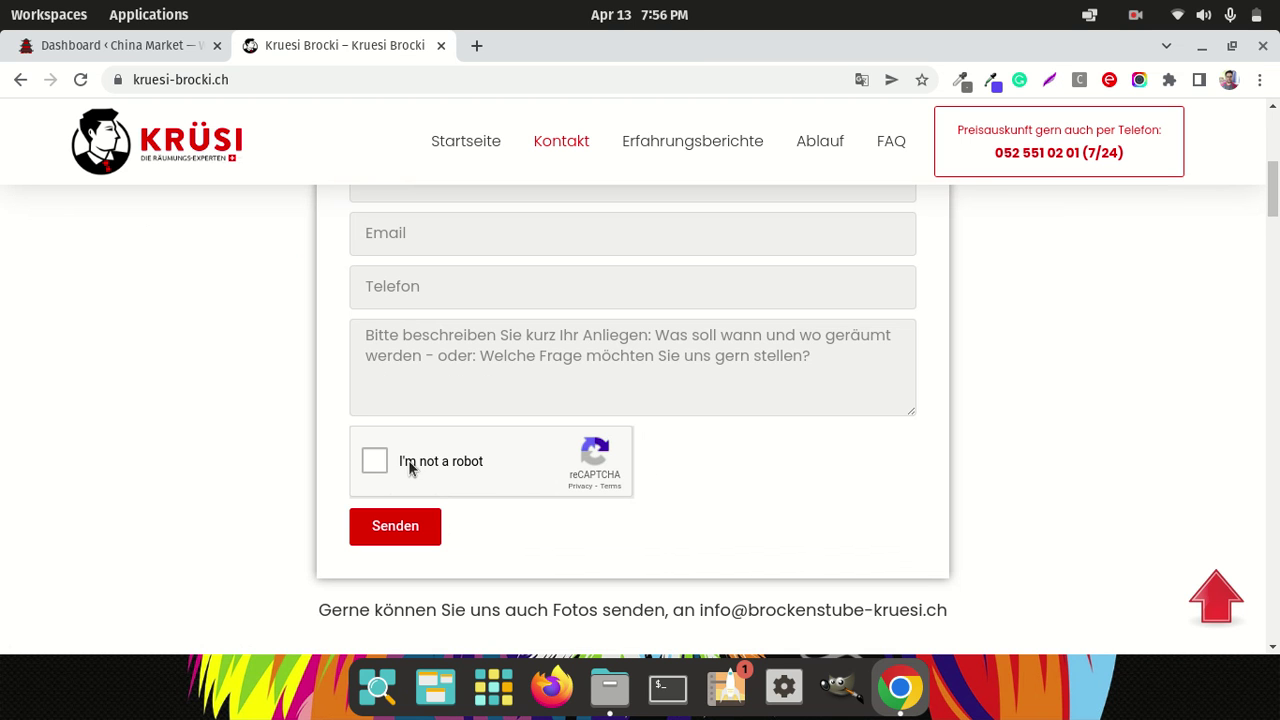
{"action": "scroll", "coordinate": [408, 468], "scroll_direction": "up", "scroll_amount": 1}
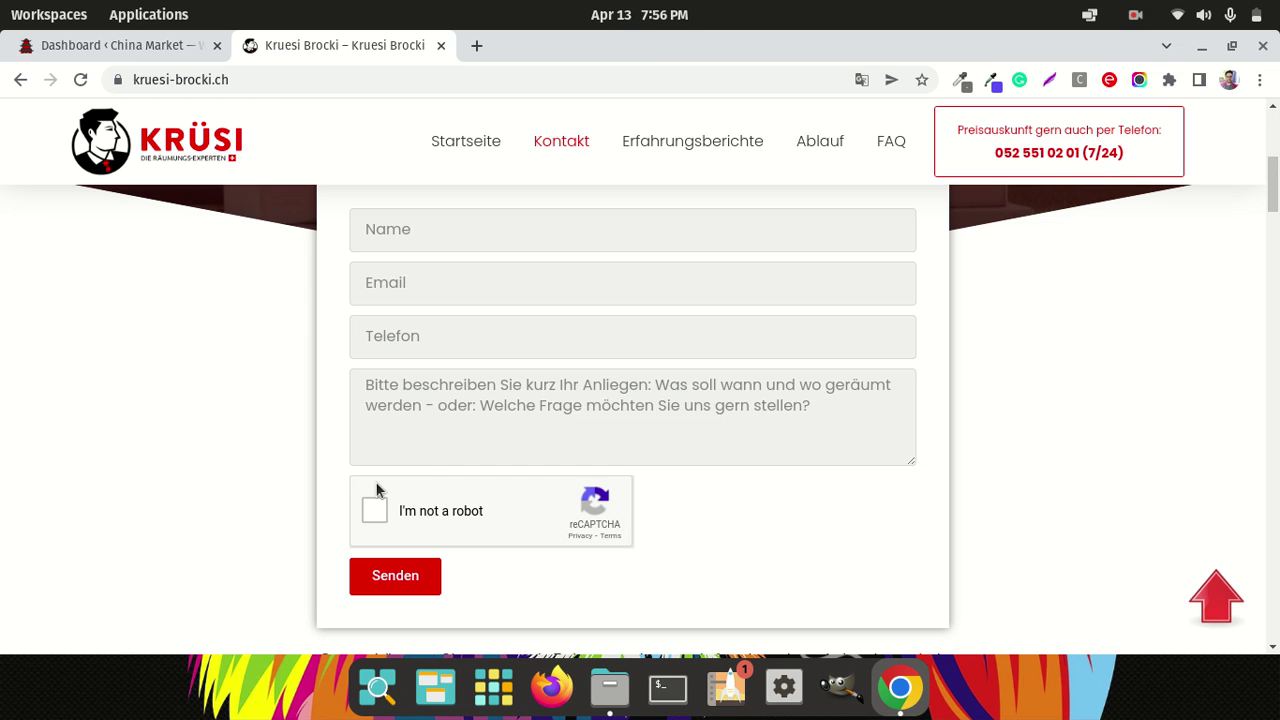
{"action": "scroll", "coordinate": [387, 477], "scroll_direction": "up", "scroll_amount": 1}
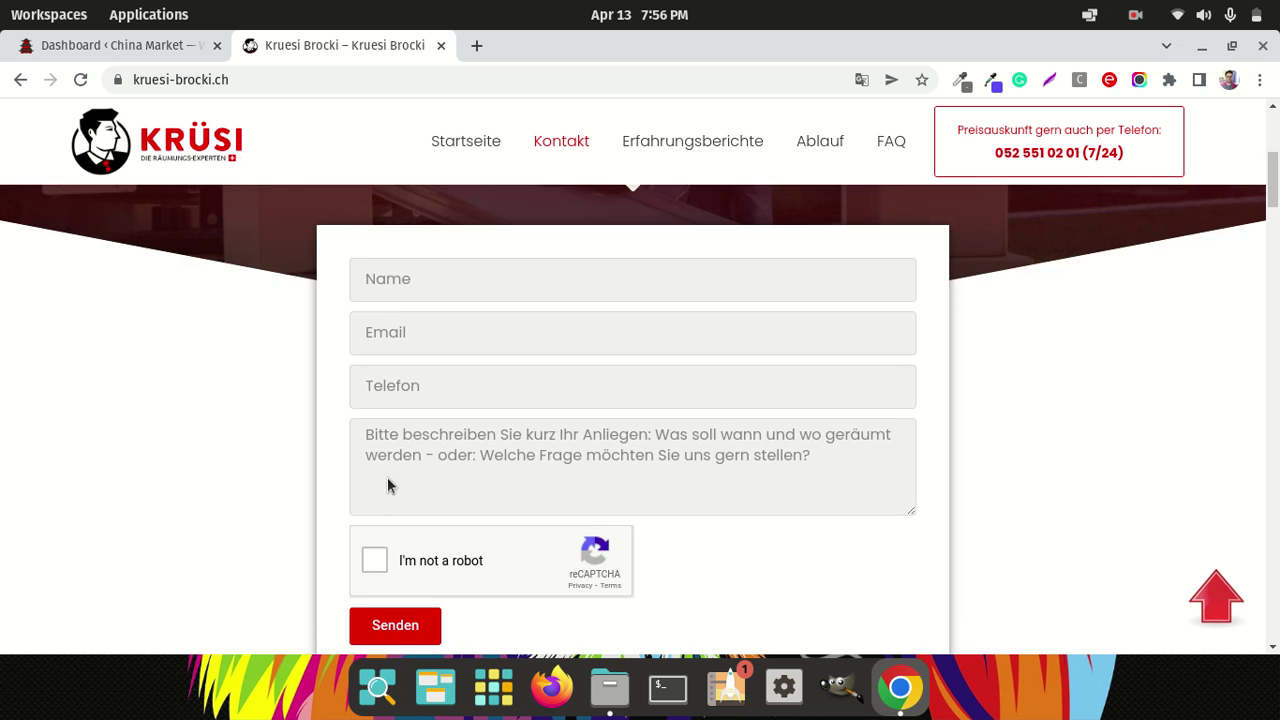
{"action": "scroll", "coordinate": [419, 340], "scroll_direction": "down", "scroll_amount": 2}
{"action": "scroll", "coordinate": [419, 340], "scroll_direction": "up", "scroll_amount": 1}
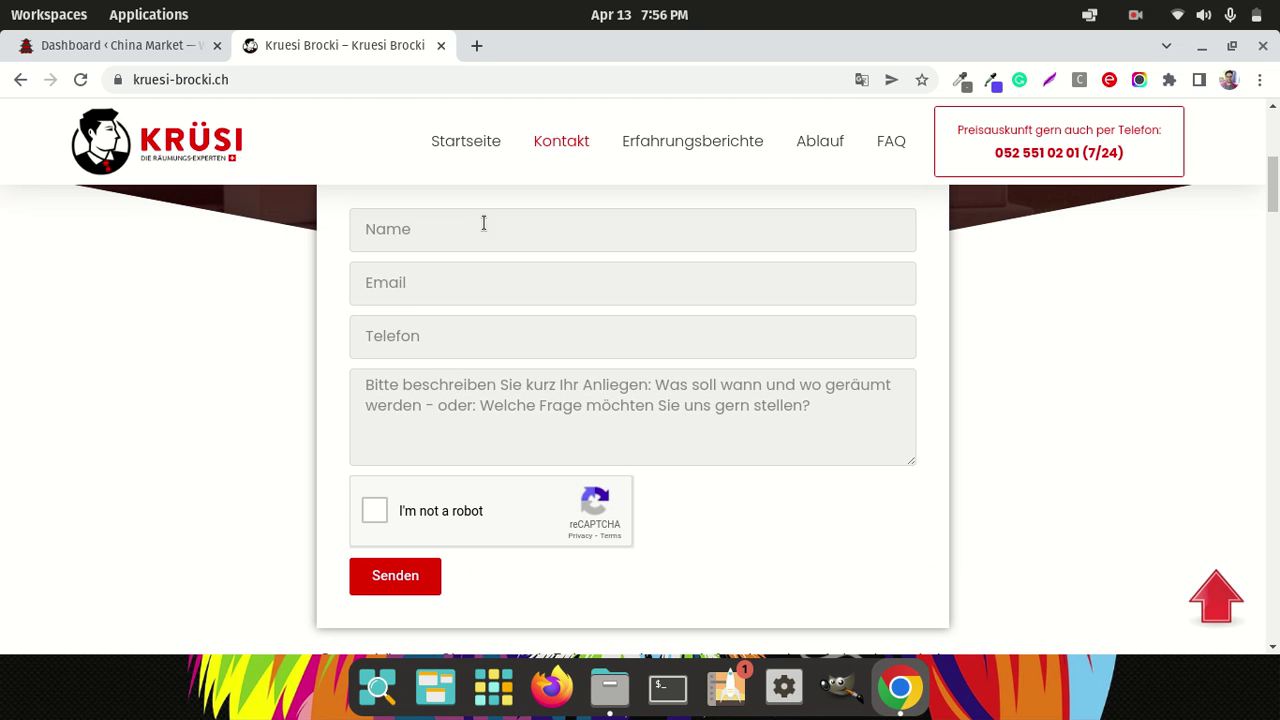
{"action": "left_click", "coordinate": [376, 509]}
{"action": "scroll", "coordinate": [400, 530], "scroll_direction": "up", "scroll_amount": 1}
{"action": "scroll", "coordinate": [400, 530], "scroll_direction": "down", "scroll_amount": 1}
{"action": "scroll", "coordinate": [400, 530], "scroll_direction": "up", "scroll_amount": 1}
{"action": "scroll", "coordinate": [400, 530], "scroll_direction": "down", "scroll_amount": 1}
- Open Elementor Settings on the Integrations tab, showing the empty reCAPTCHA key fields
{"action": "left_click", "coordinate": [128, 46]}
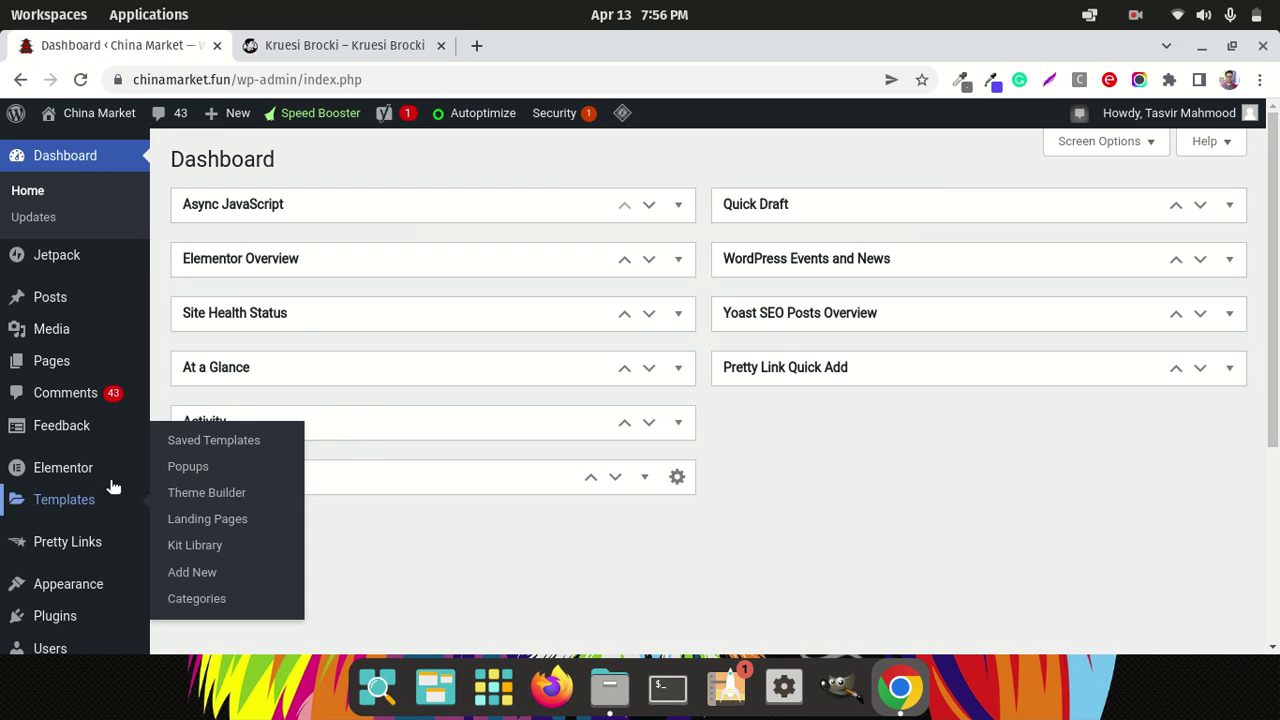
{"action": "mouse_move", "coordinate": [100, 478]}
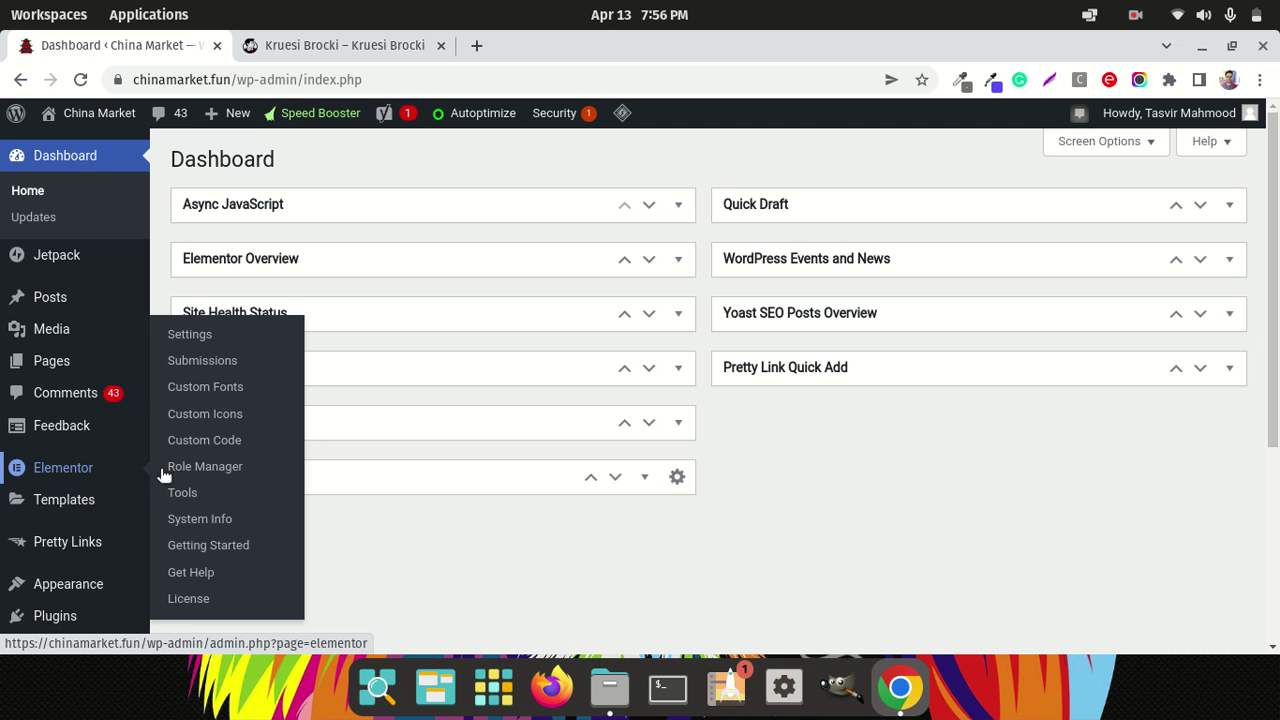
{"action": "left_click", "coordinate": [203, 338]}
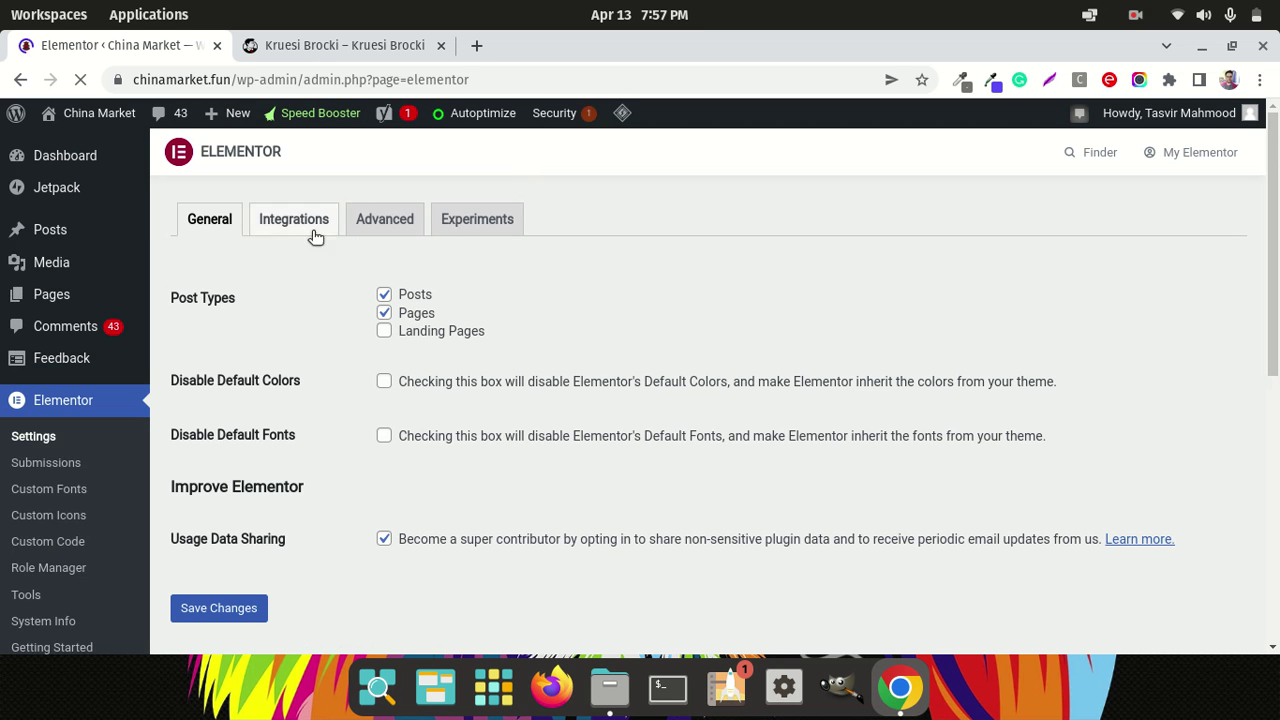
{"action": "left_click", "coordinate": [304, 225]}
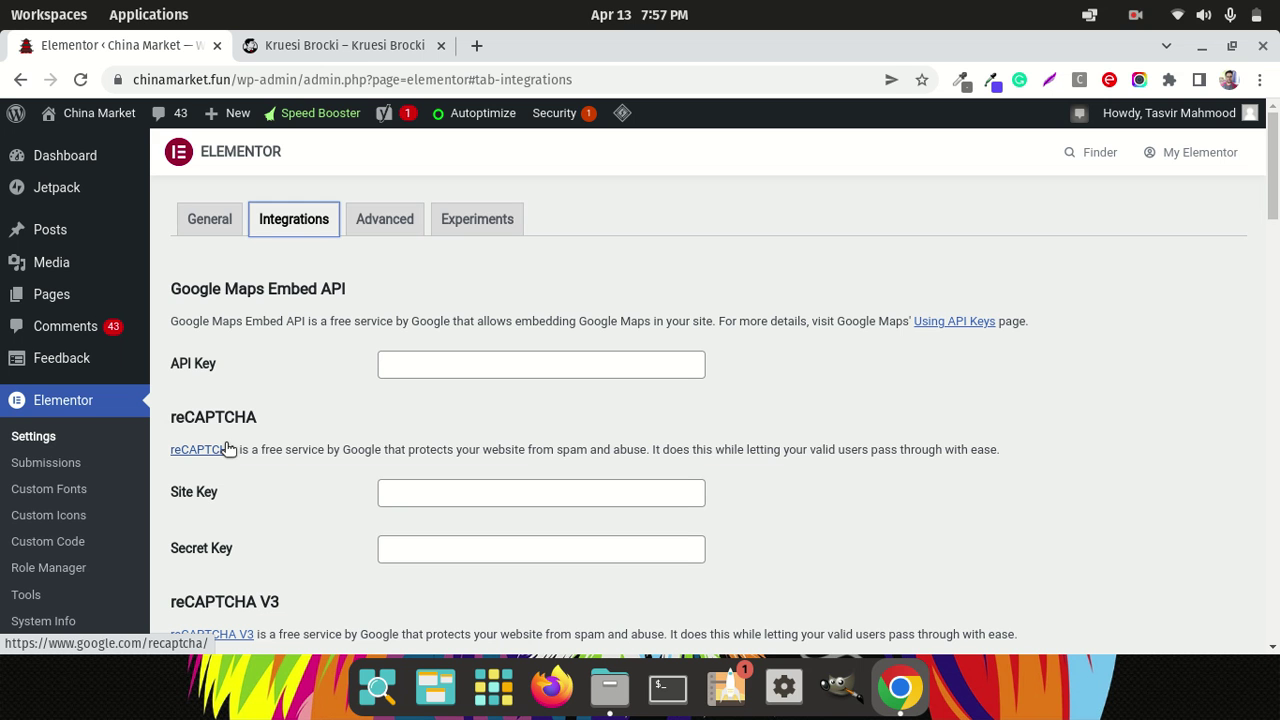
- Open the reCAPTCHA link from the Integrations settings in a new browser tab
{"action": "left_click", "coordinate": [330, 46]}
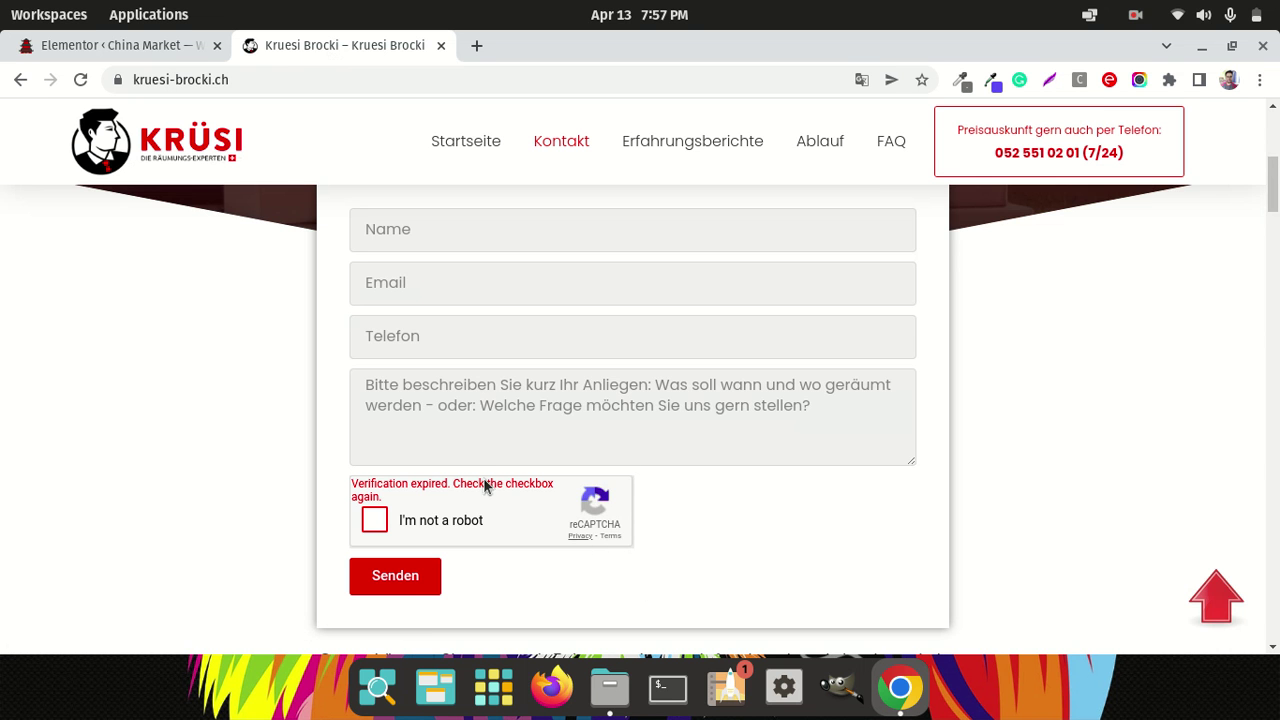
{"action": "left_click", "coordinate": [88, 50]}
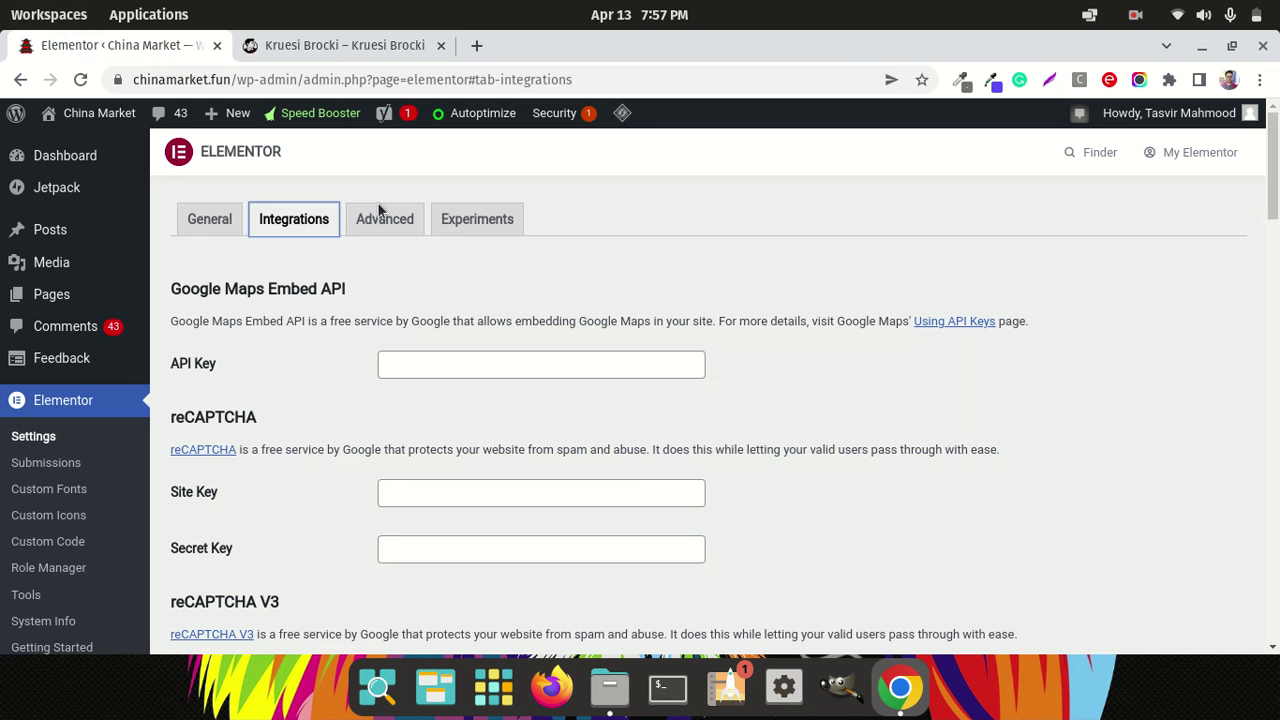
{"action": "right_click", "coordinate": [226, 450]}
{"action": "left_click", "coordinate": [257, 470]}
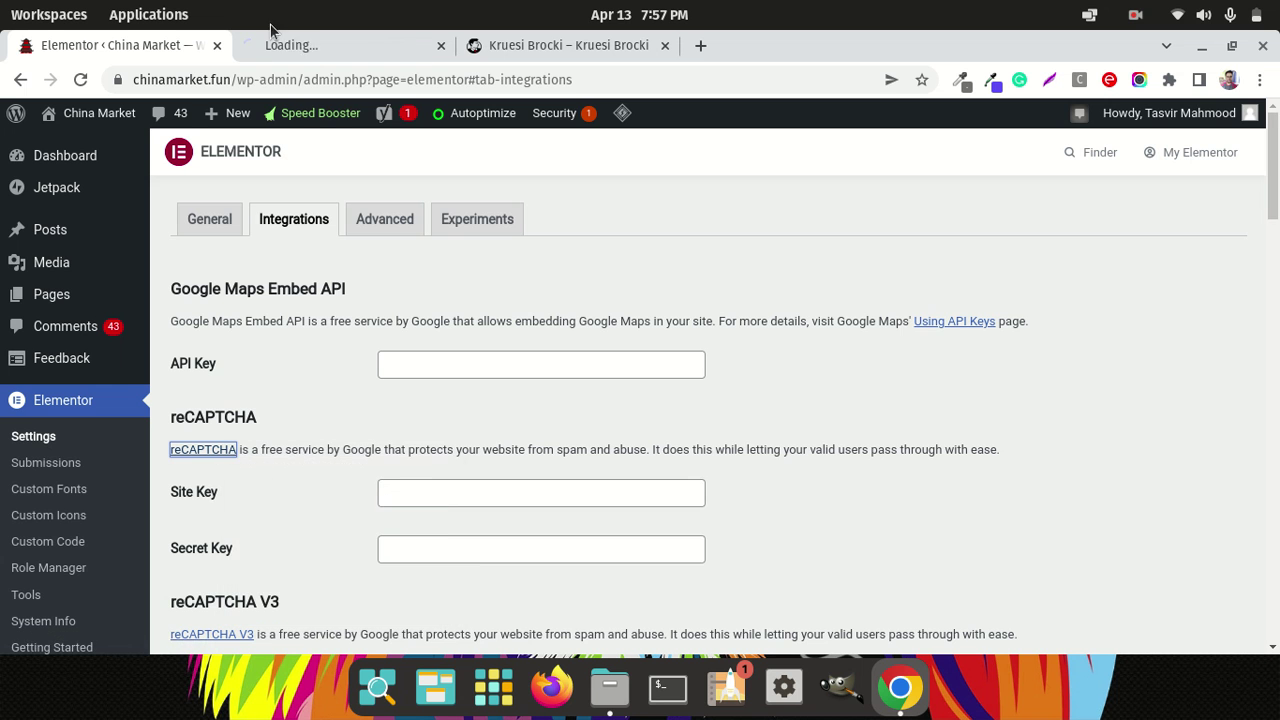
- Review the new reCAPTCHA about page alongside the Elementor settings and contact form tabs
{"action": "left_click", "coordinate": [354, 44]}
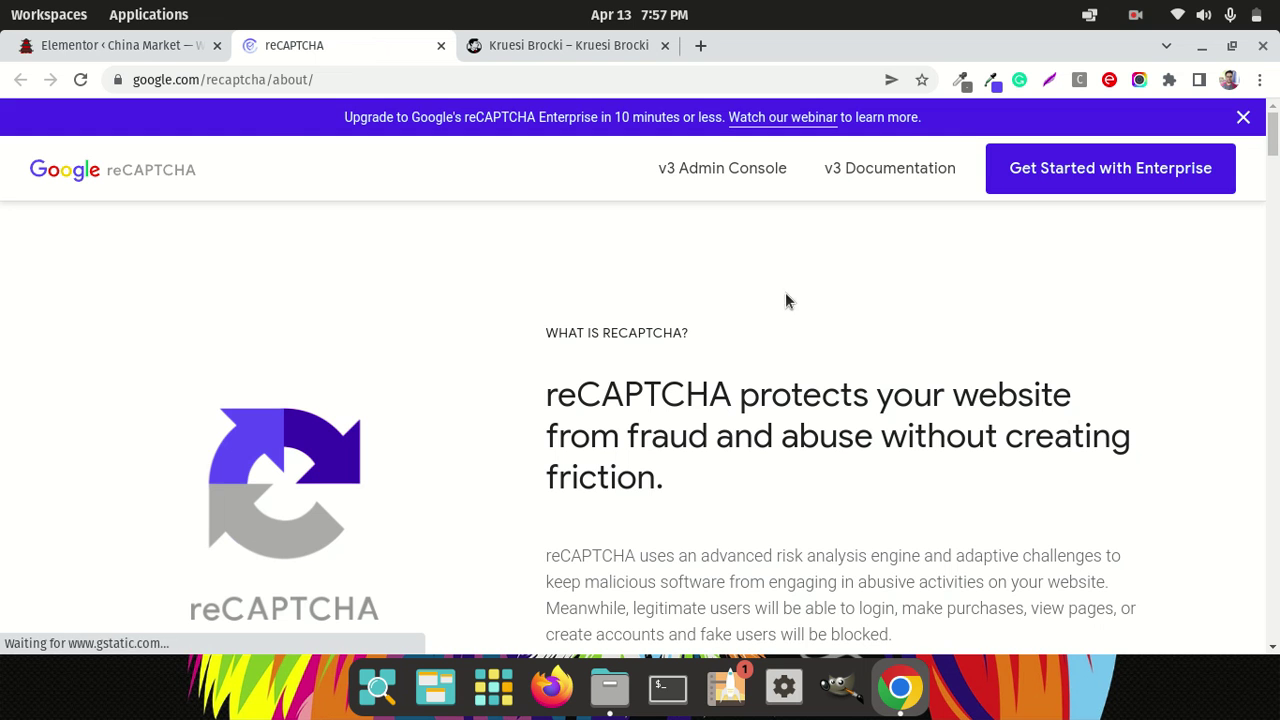
{"action": "left_click", "coordinate": [161, 54]}
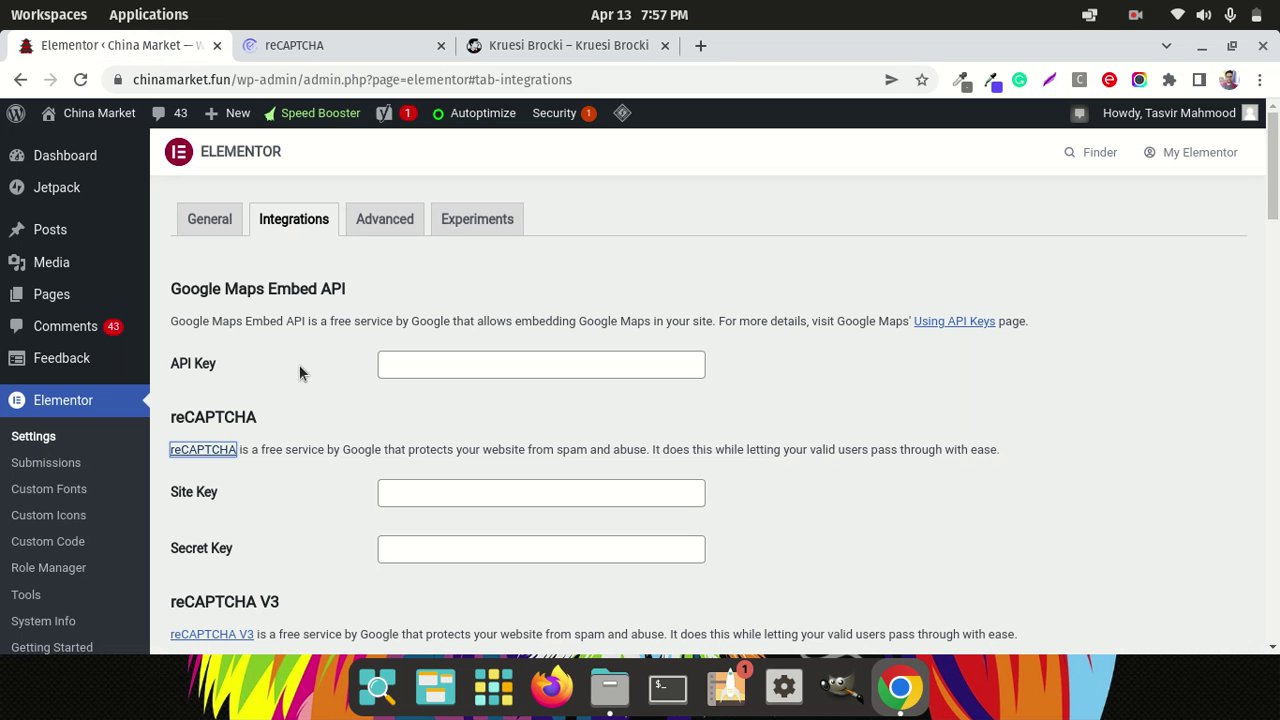
{"action": "left_click", "coordinate": [511, 40]}
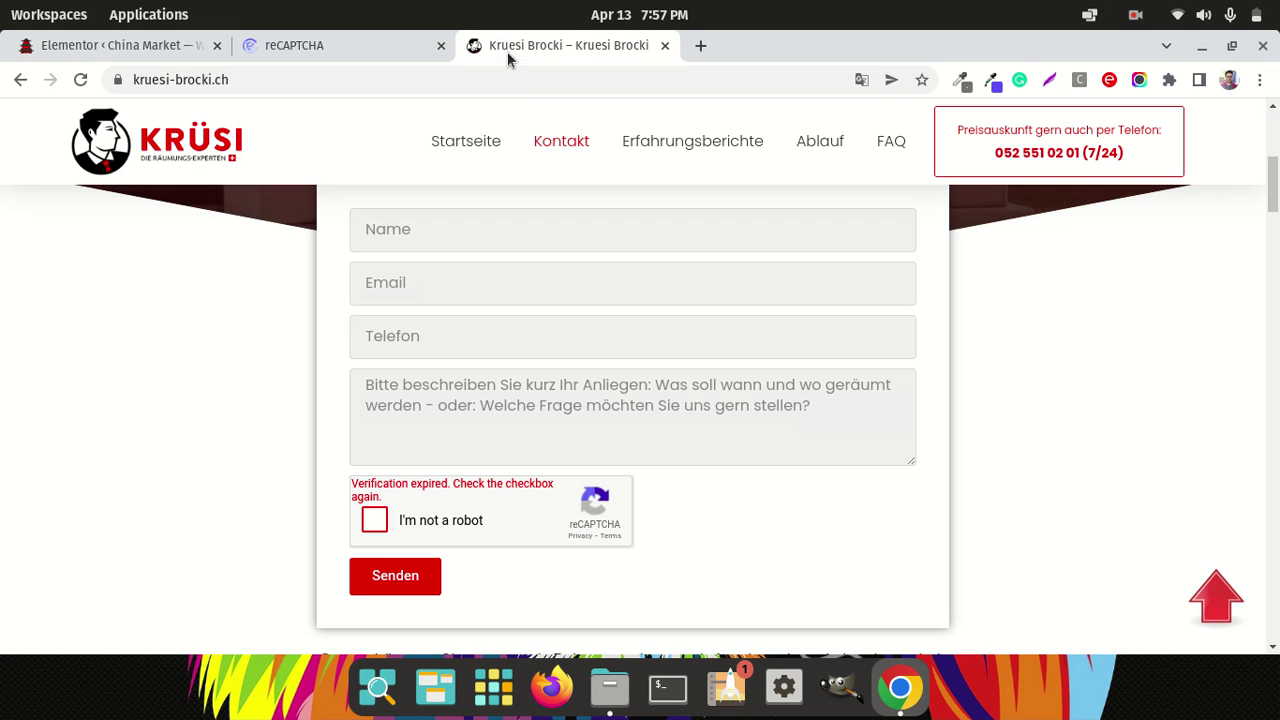
{"action": "left_click", "coordinate": [303, 43]}
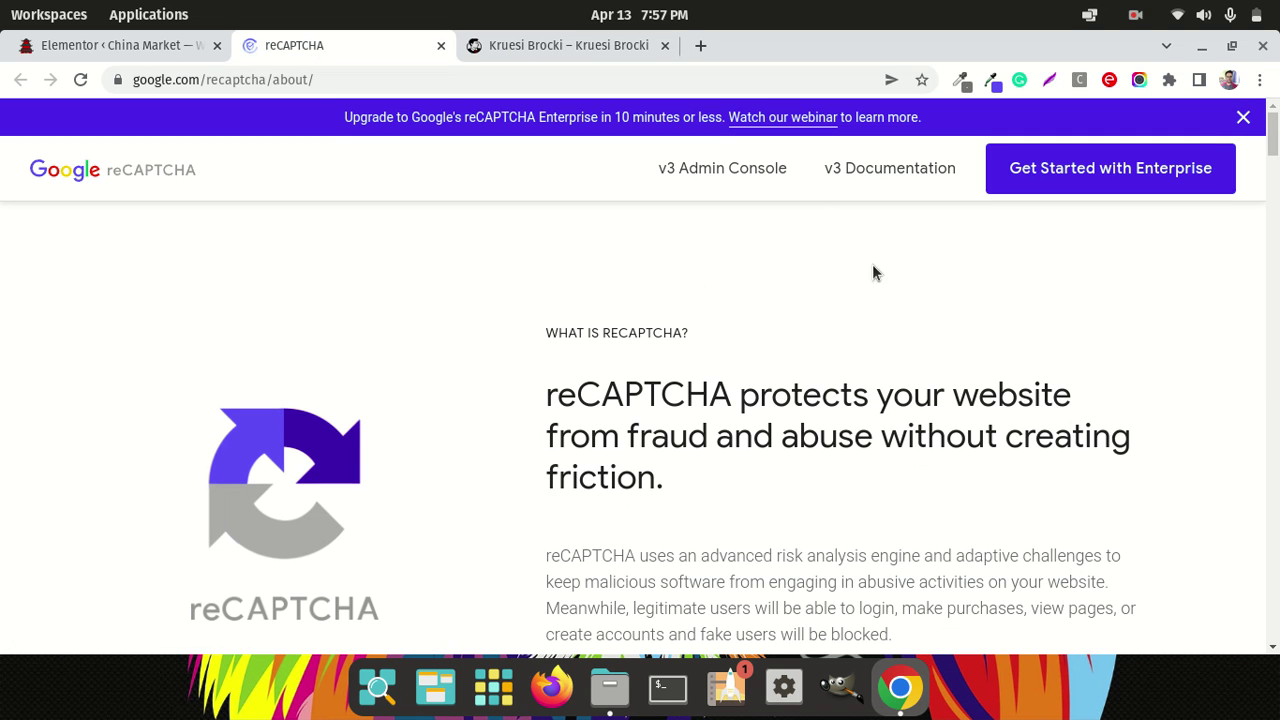
{"action": "scroll", "coordinate": [988, 250], "scroll_direction": "down", "scroll_amount": 2}
{"action": "scroll", "coordinate": [988, 247], "scroll_direction": "up", "scroll_amount": 2}
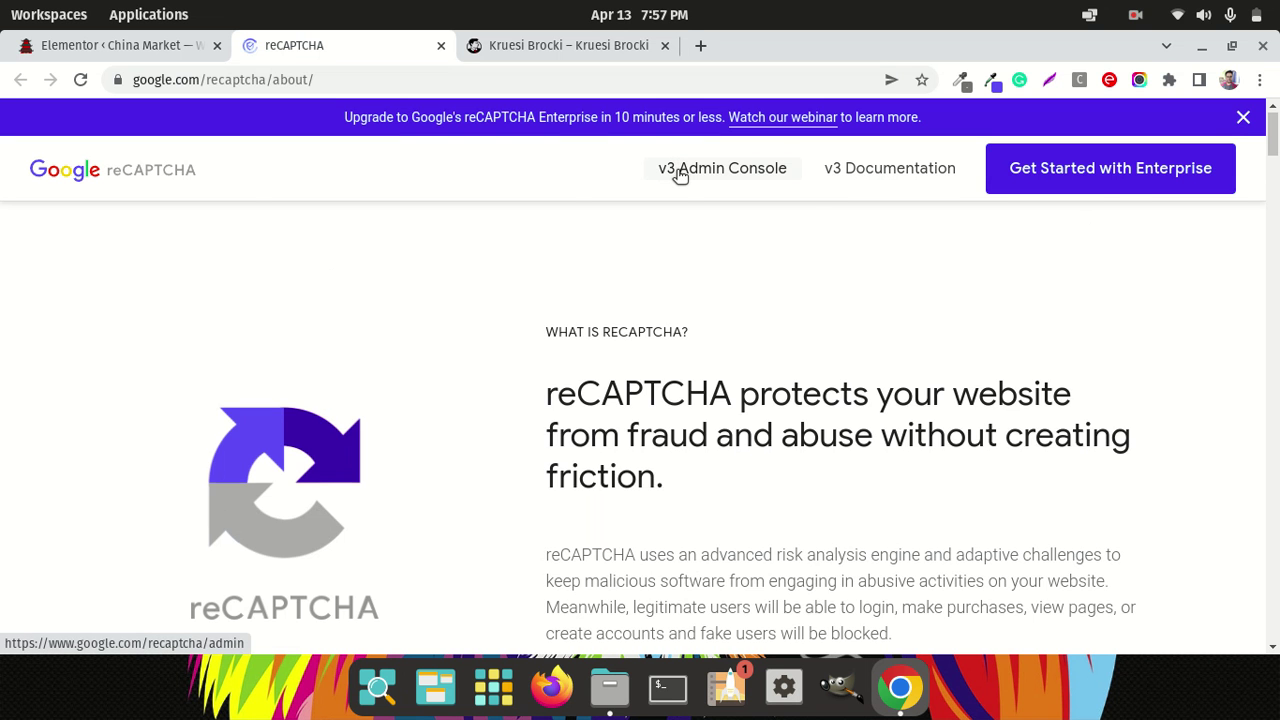
{"action": "scroll", "coordinate": [680, 176], "scroll_direction": "down", "scroll_amount": 4}
{"action": "scroll", "coordinate": [680, 176], "scroll_direction": "up", "scroll_amount": 4}
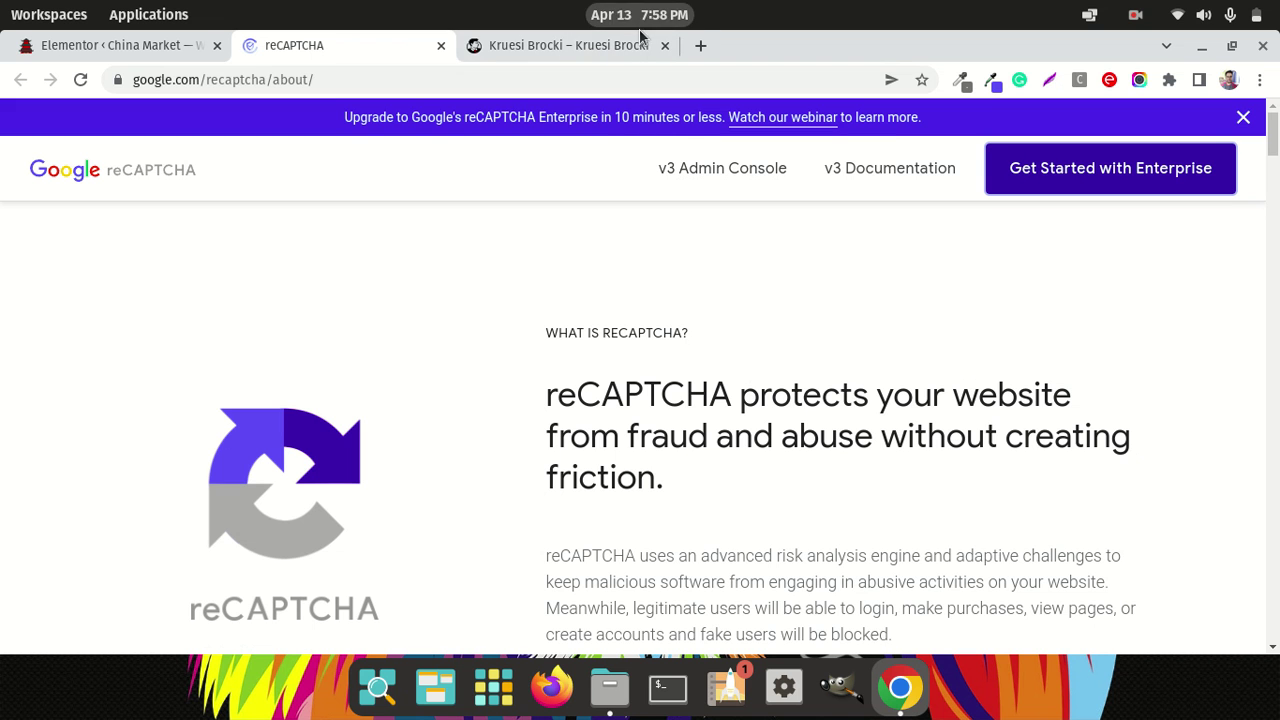
- Adjust the browser window and return to Elementor's reCAPTCHA integration settings
{"action": "left_click", "coordinate": [1135, 14]}
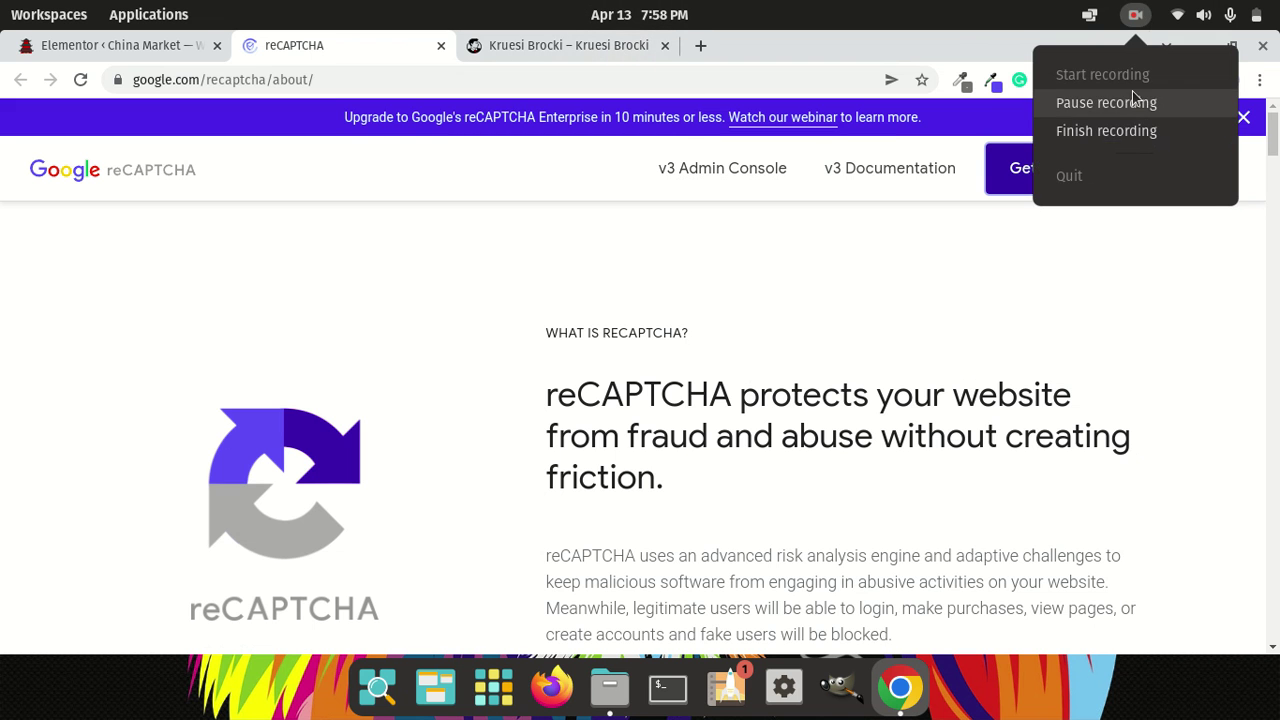
{"action": "left_click", "coordinate": [1134, 100]}
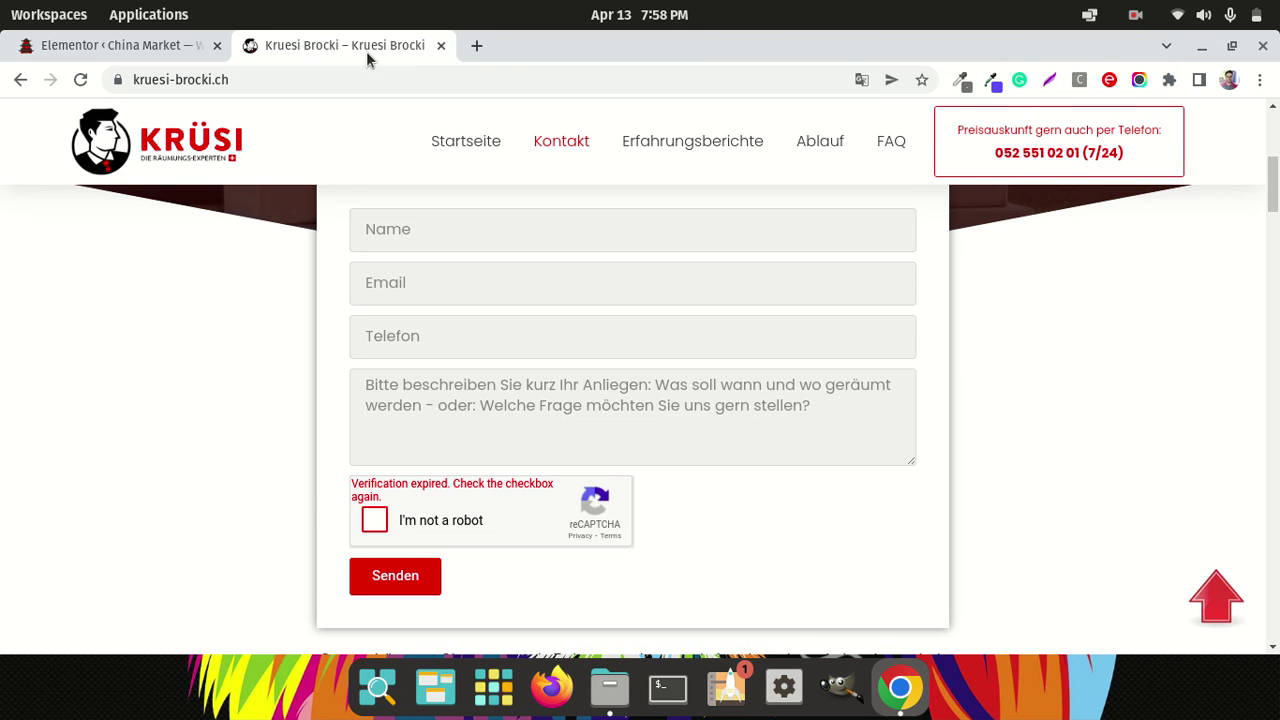
{"action": "left_click", "coordinate": [100, 46]}
{"action": "left_click", "coordinate": [1133, 18]}
{"action": "left_click", "coordinate": [1042, 46]}
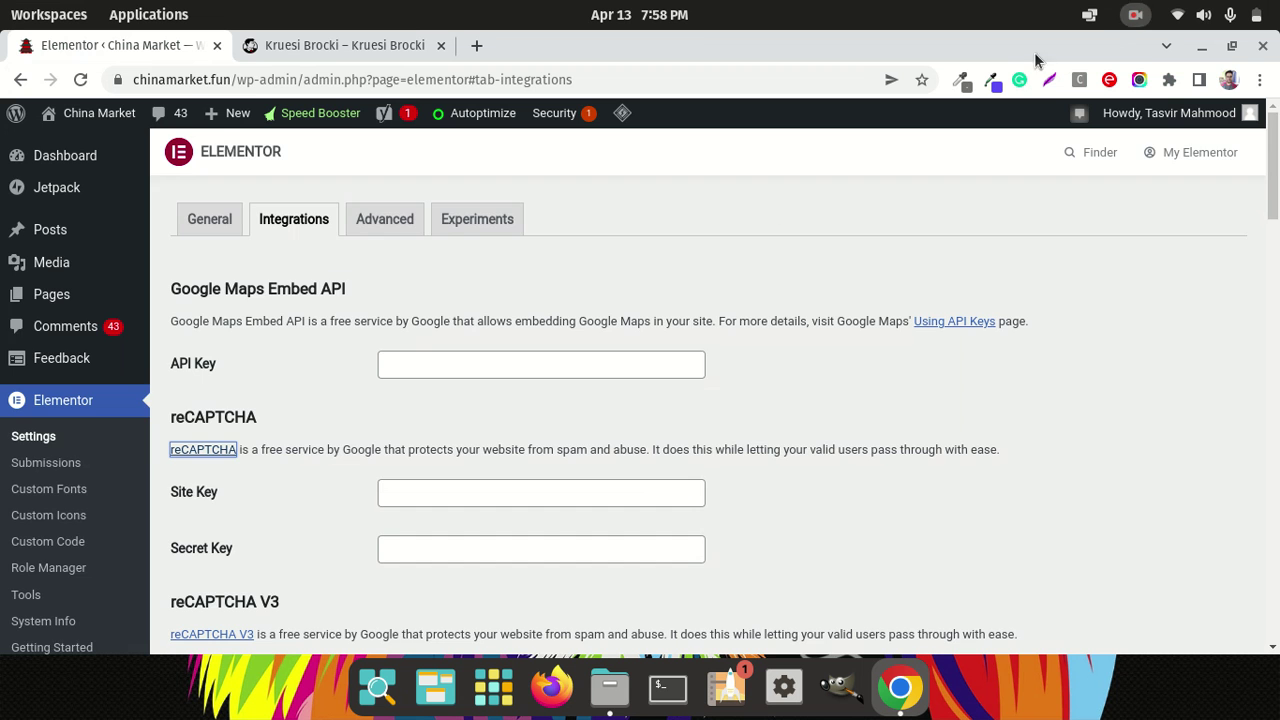
{"action": "scroll", "coordinate": [270, 491], "scroll_direction": "down", "scroll_amount": 2}
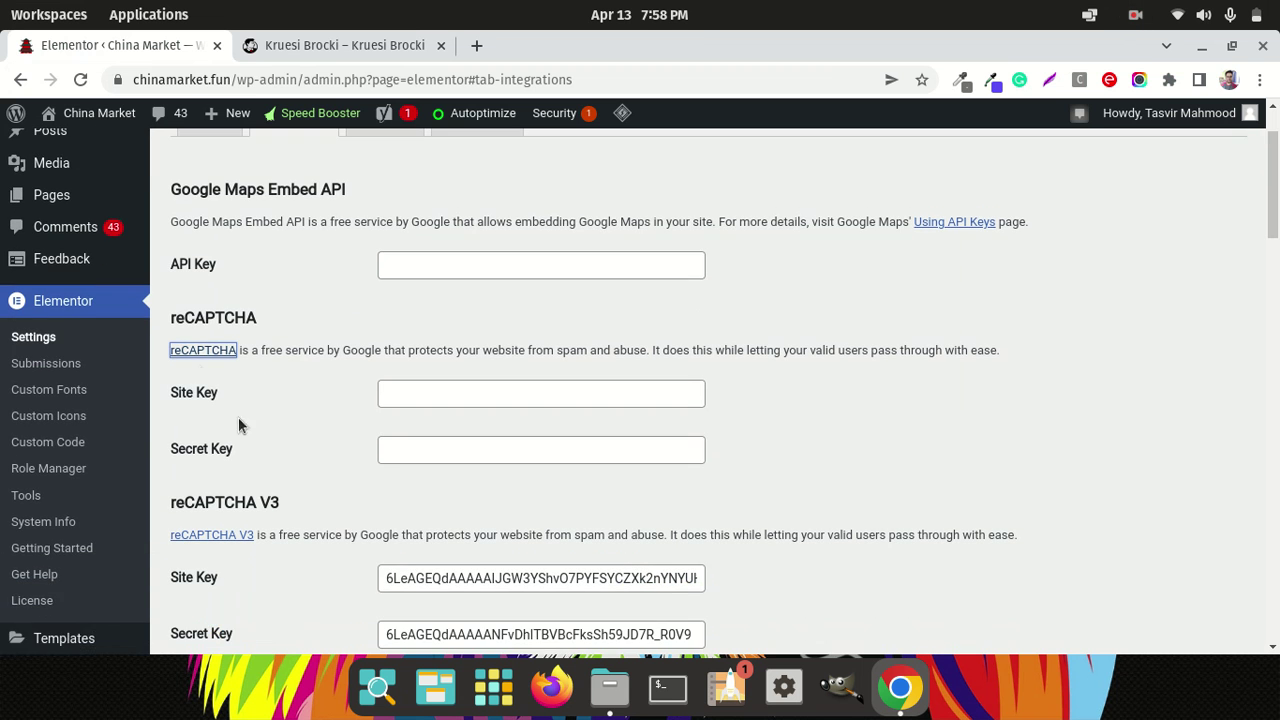
- Open the reCAPTCHA v3 Admin Console and start creating a new site with +
{"action": "left_click", "coordinate": [226, 358]}
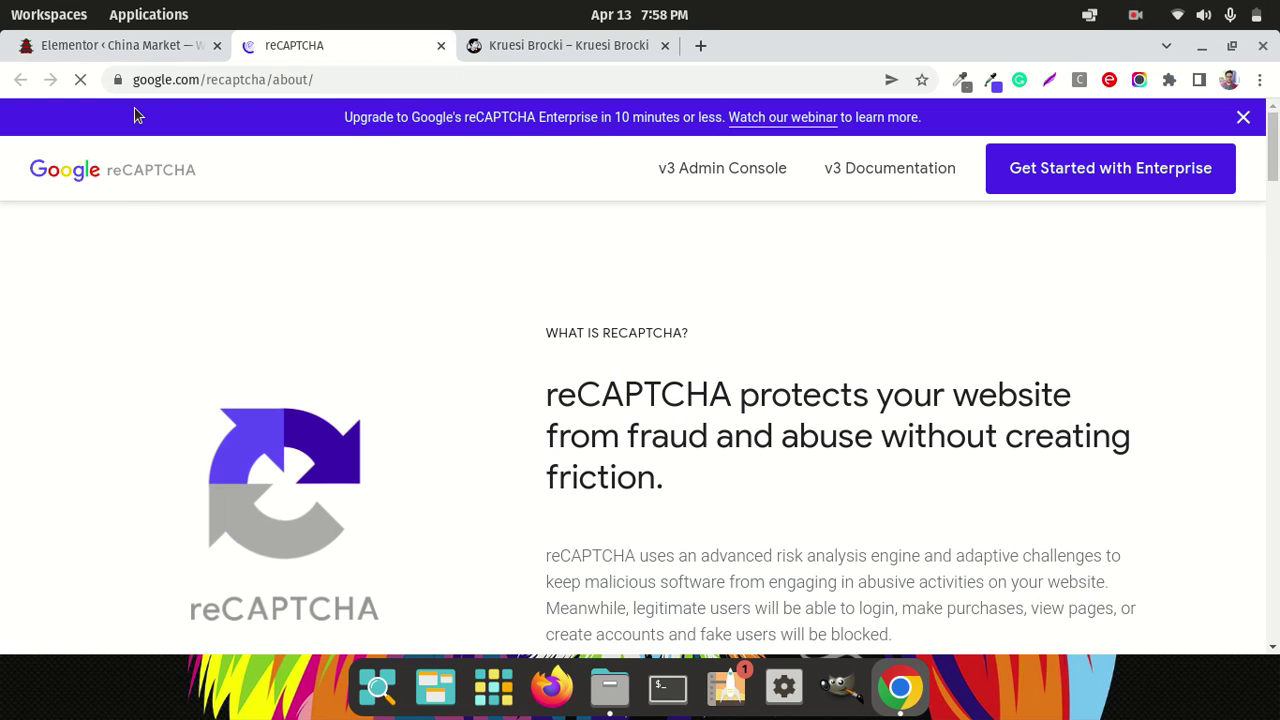
{"action": "left_click", "coordinate": [760, 170]}
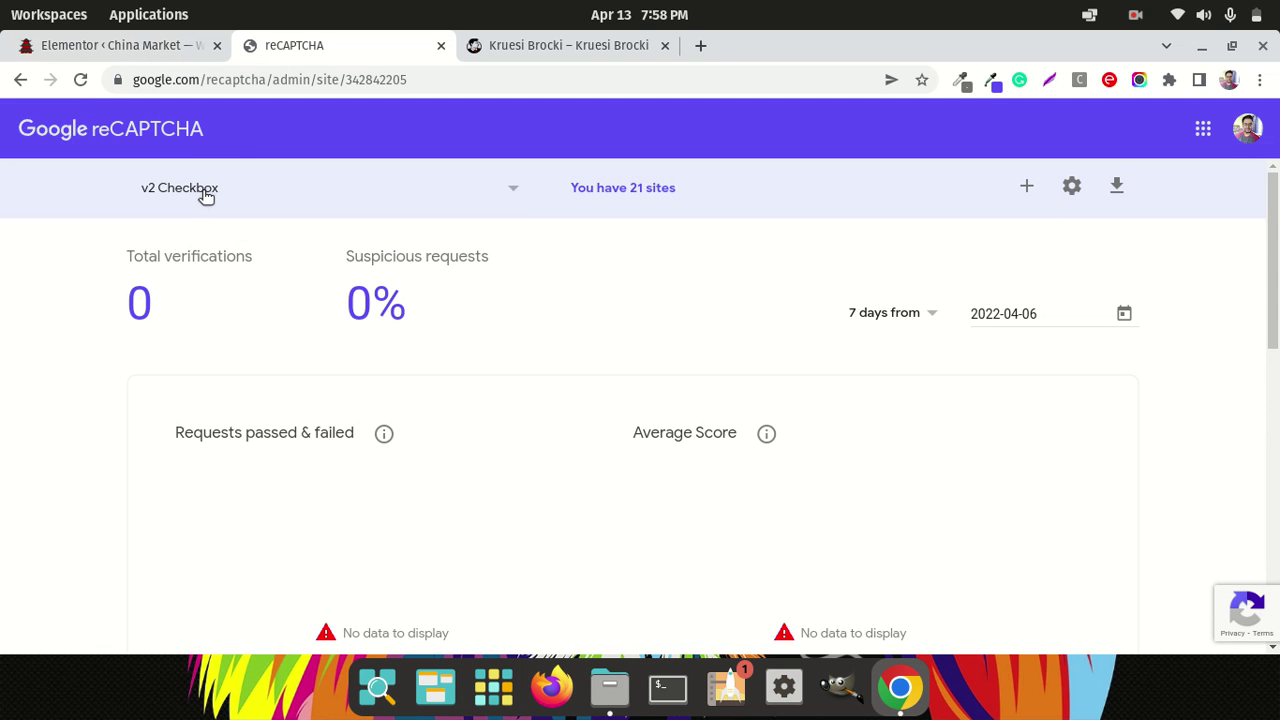
{"action": "left_click", "coordinate": [1027, 188]}
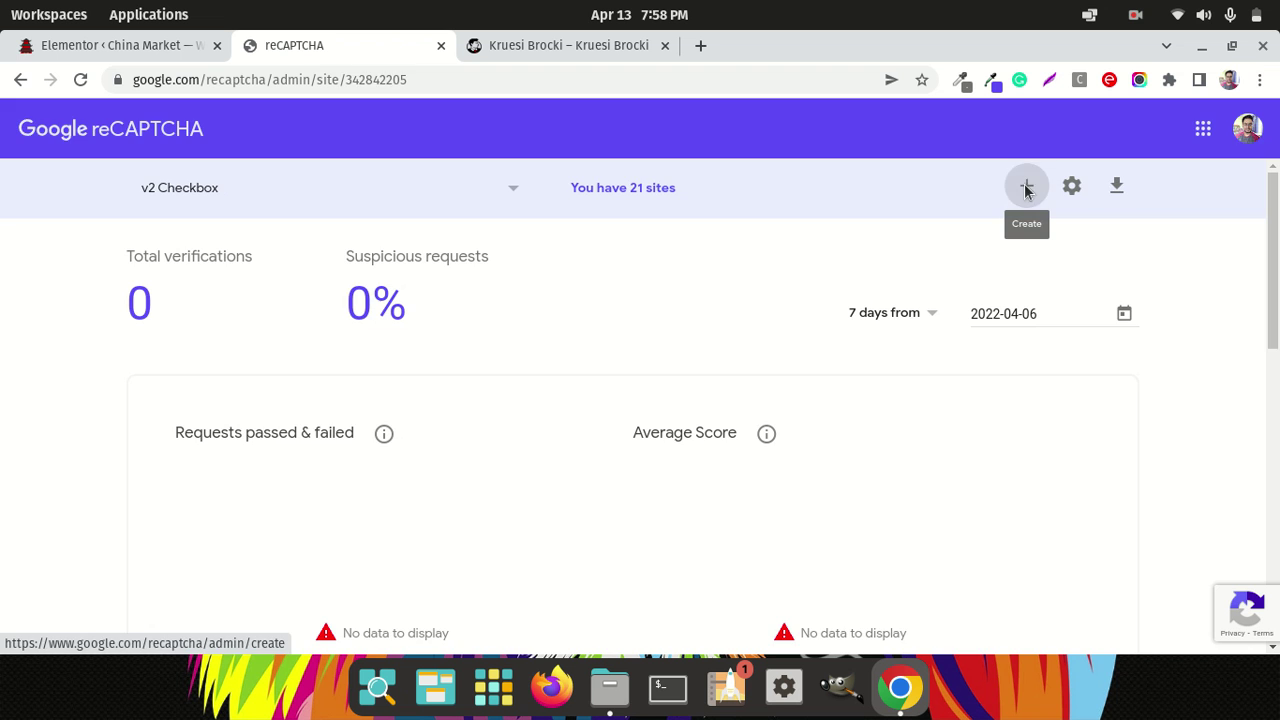
- Copy the site address from WordPress and set the Label to chinamarket.fun
{"action": "scroll", "coordinate": [634, 325], "scroll_direction": "down", "scroll_amount": 1}
{"action": "scroll", "coordinate": [634, 325], "scroll_direction": "up", "scroll_amount": 1}
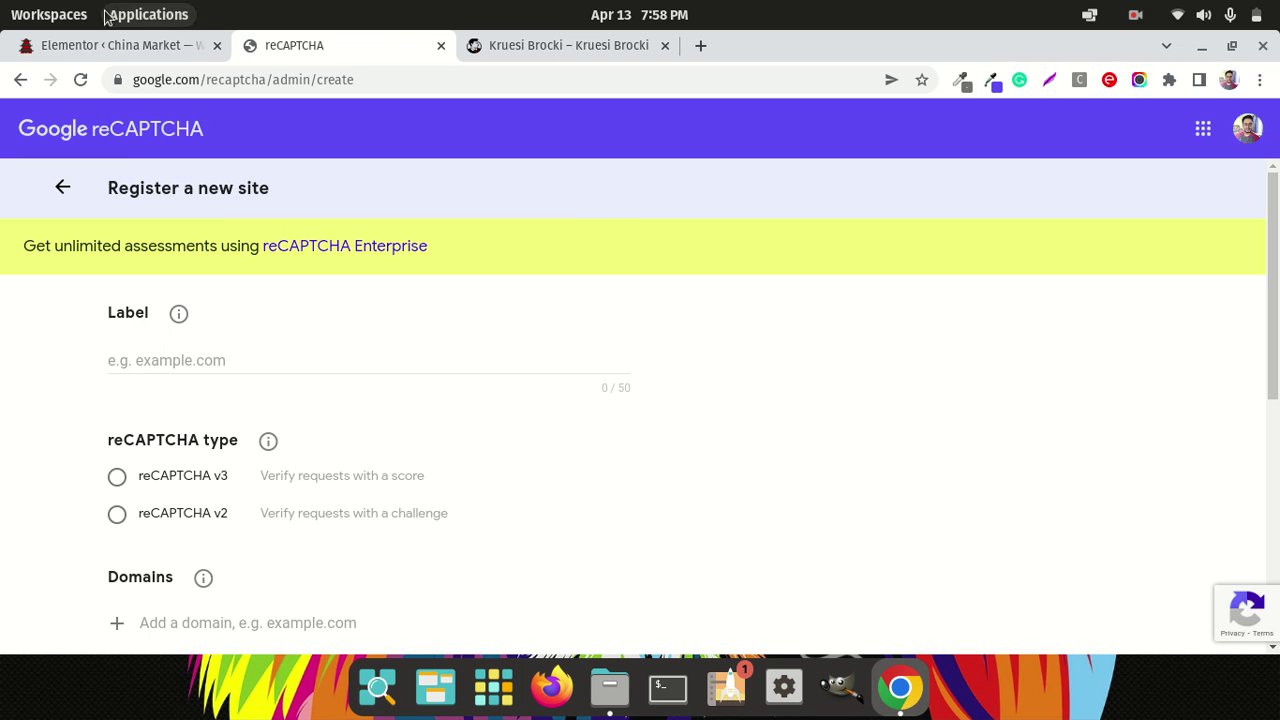
{"action": "left_click", "coordinate": [116, 47]}
{"action": "left_click_drag", "start_coordinate": [231, 80], "coordinate": [130, 80]}
{"action": "right_click", "coordinate": [174, 84]}
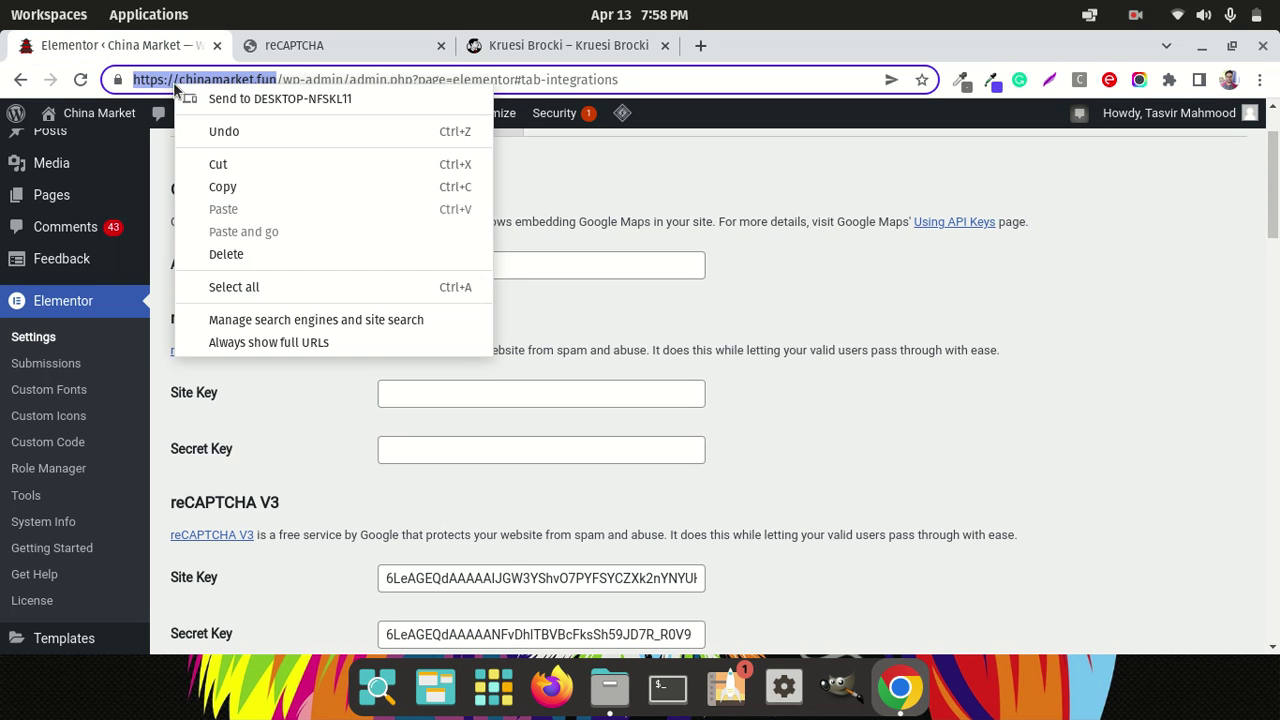
{"action": "left_click", "coordinate": [242, 186]}
{"action": "left_click", "coordinate": [385, 47]}
{"action": "left_click", "coordinate": [300, 358]}
{"action": "right_click", "coordinate": [298, 362]}
{"action": "left_click", "coordinate": [347, 481]}
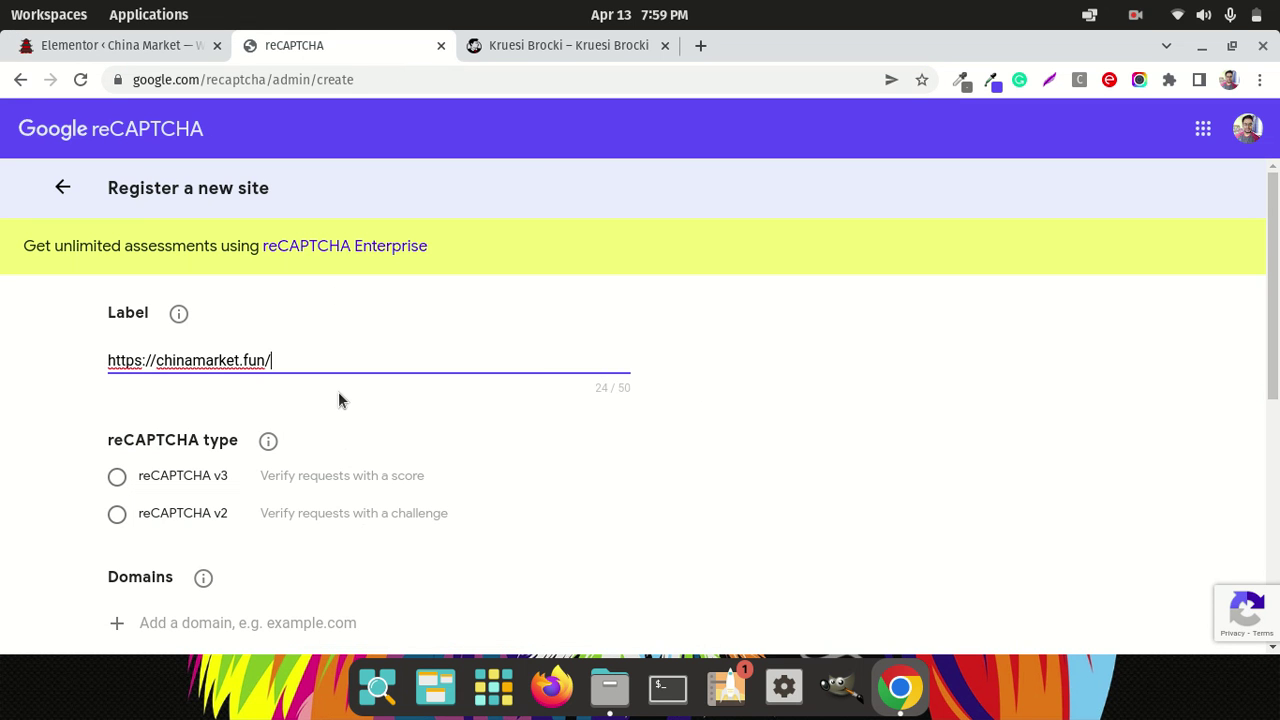
{"action": "key", "text": "BackSpace"}
{"action": "key", "text": "Left"}
{"action": "key", "text": "Left"}
{"action": "key", "text": "Left"}
{"action": "key", "text": "Left"}
{"action": "key", "text": "Left"}
{"action": "key", "text": "Left"}
{"action": "key", "text": "Left"}
{"action": "key", "text": "Left"}
{"action": "key", "text": "Left"}
{"action": "key", "text": "Left"}
{"action": "key", "text": "Left"}
{"action": "key", "text": "Left"}
{"action": "key", "text": "Left"}
{"action": "key", "text": "Left"}
{"action": "key", "text": "Left"}
{"action": "key", "text": "Left"}
{"action": "key", "text": "Left"}
{"action": "key", "text": "Left"}
{"action": "key", "text": "Right"}
{"action": "key", "text": "Right"}
{"action": "key", "text": "Right"}
{"action": "key", "text": "BackSpace"}
{"action": "key", "text": "BackSpace"}
{"action": "key", "text": "BackSpace"}
{"action": "key", "text": "BackSpace"}
{"action": "key", "text": "BackSpace"}
{"action": "key", "text": "BackSpace"}
{"action": "key", "text": "BackSpace"}
{"action": "key", "text": "BackSpace"}
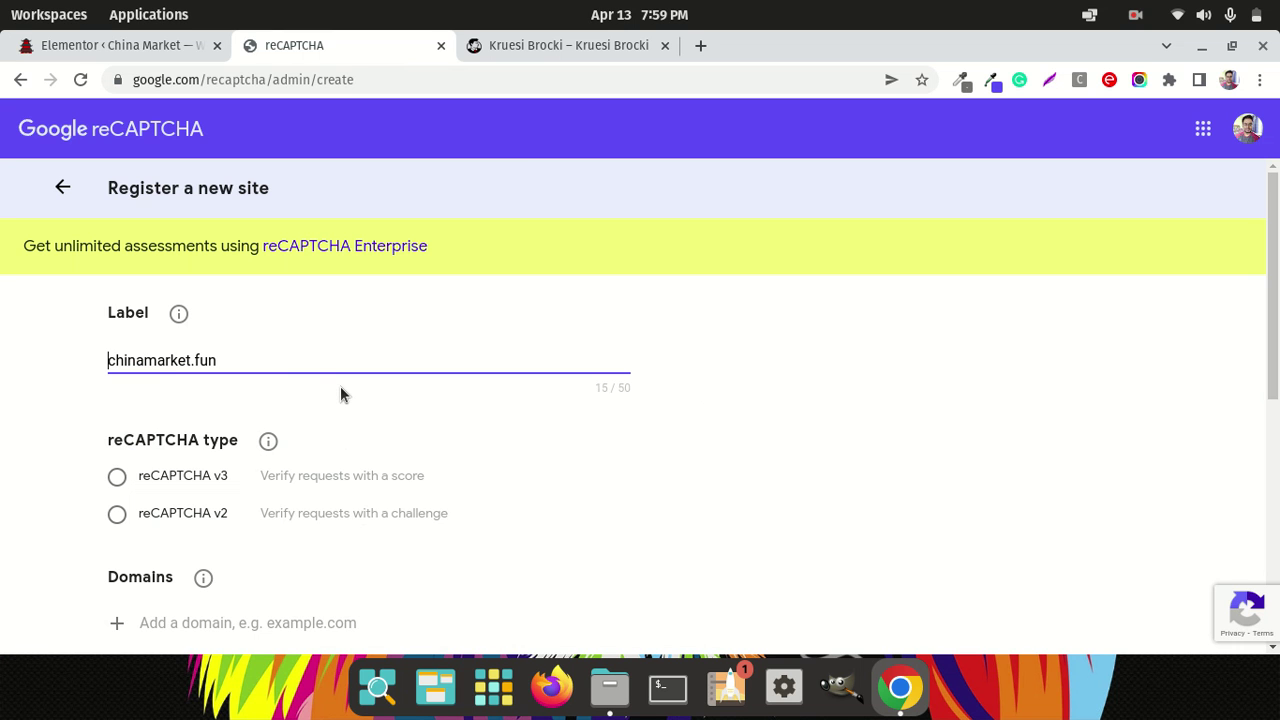
- Choose reCAPTCHA v2 as the type, matching the reference contact form's checkbox
{"action": "scroll", "coordinate": [100, 400], "scroll_direction": "down", "scroll_amount": 2}
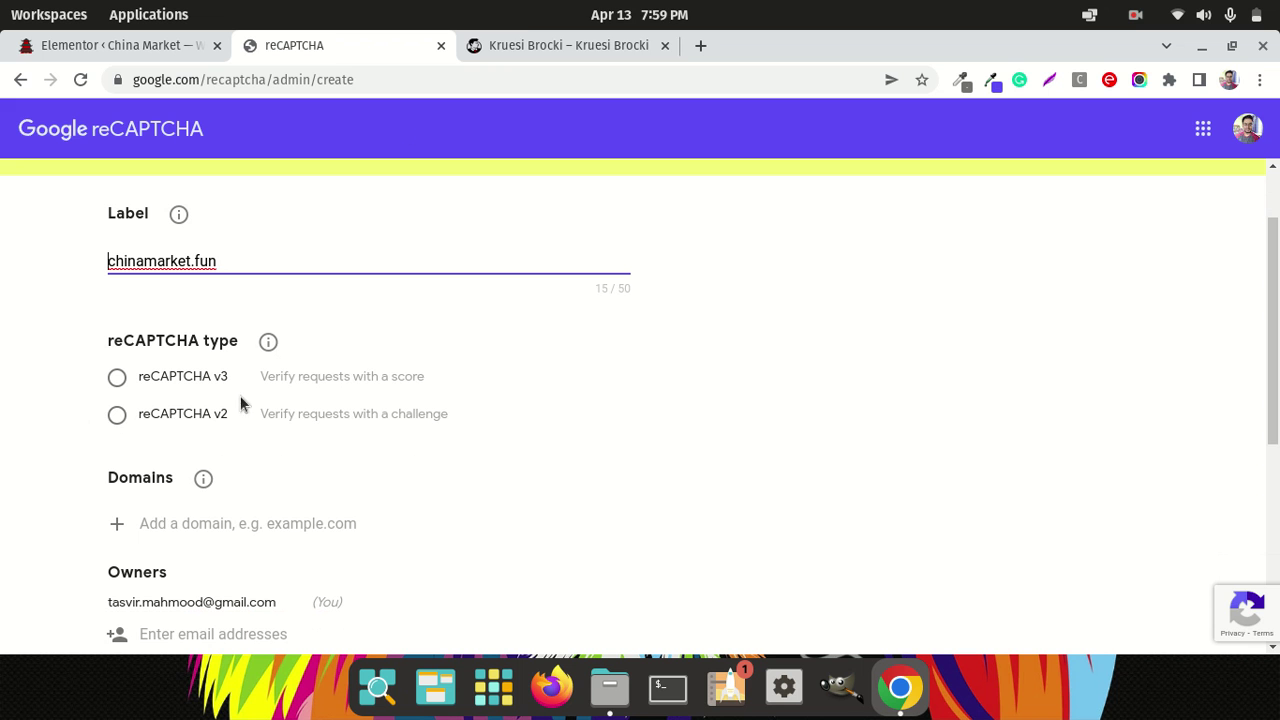
{"action": "left_click", "coordinate": [587, 42]}
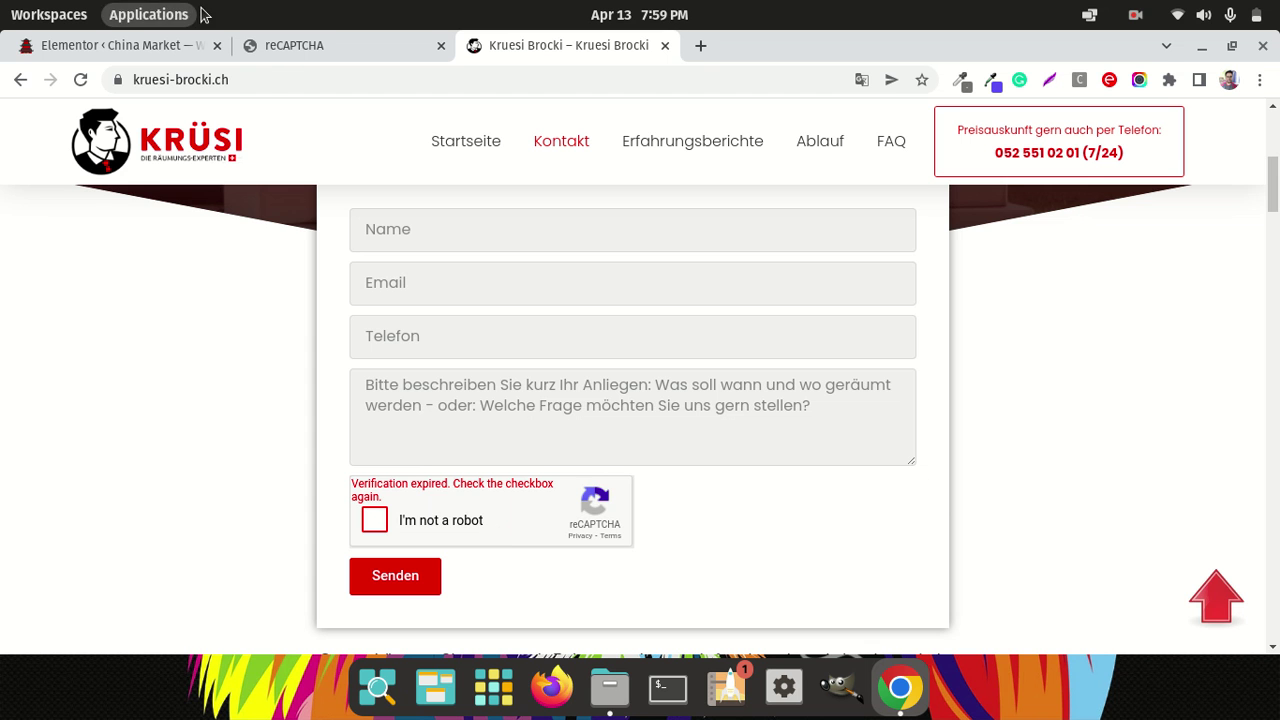
{"action": "left_click", "coordinate": [300, 52]}
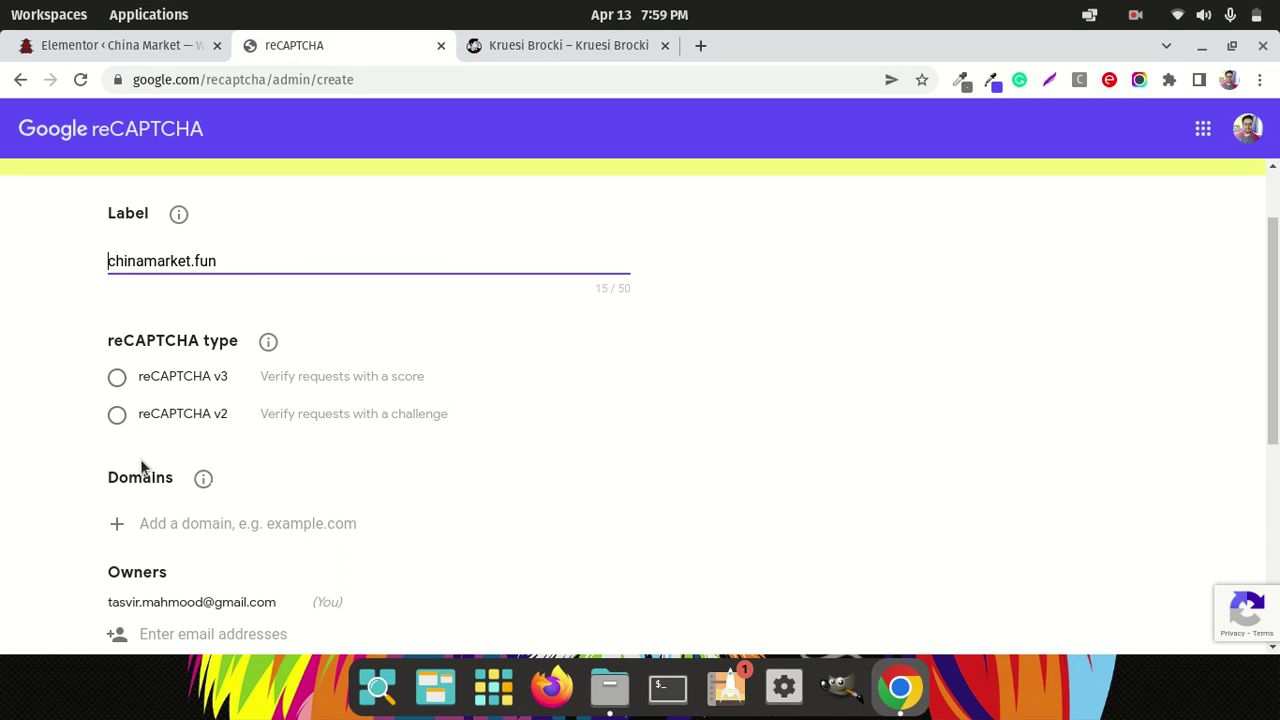
{"action": "left_click", "coordinate": [119, 420]}
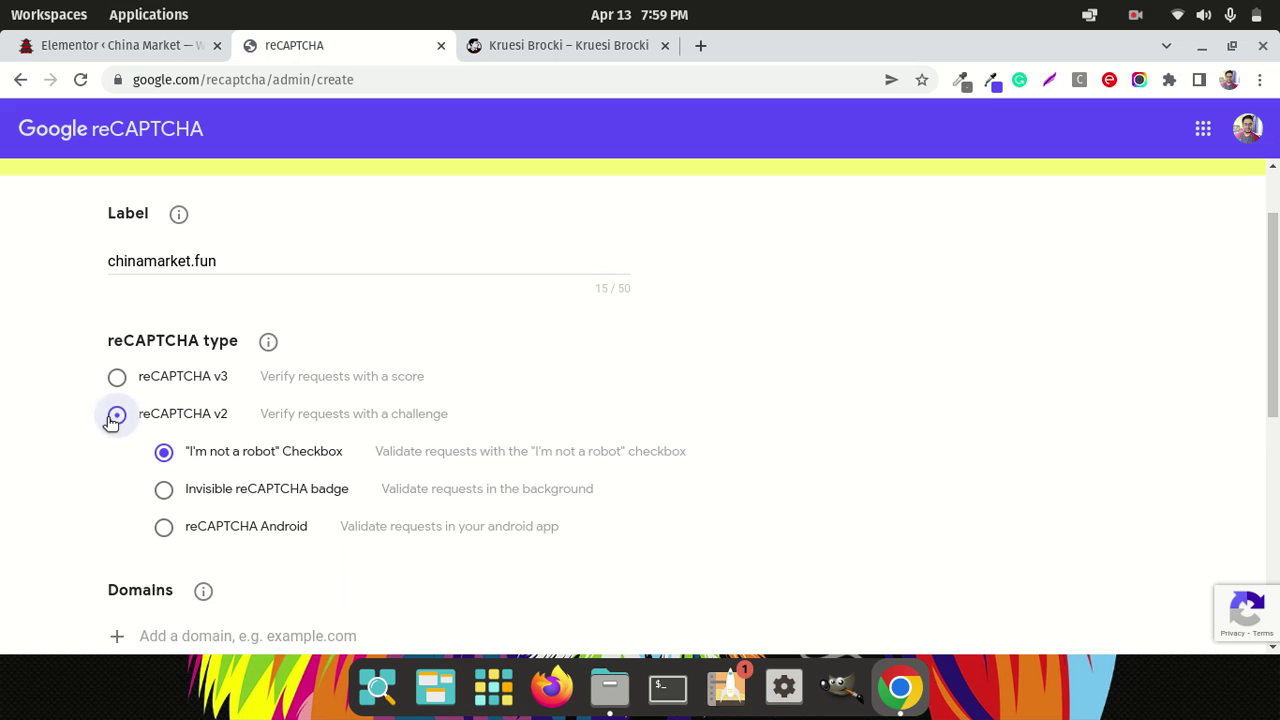
{"action": "scroll", "coordinate": [102, 395], "scroll_direction": "down", "scroll_amount": 2}
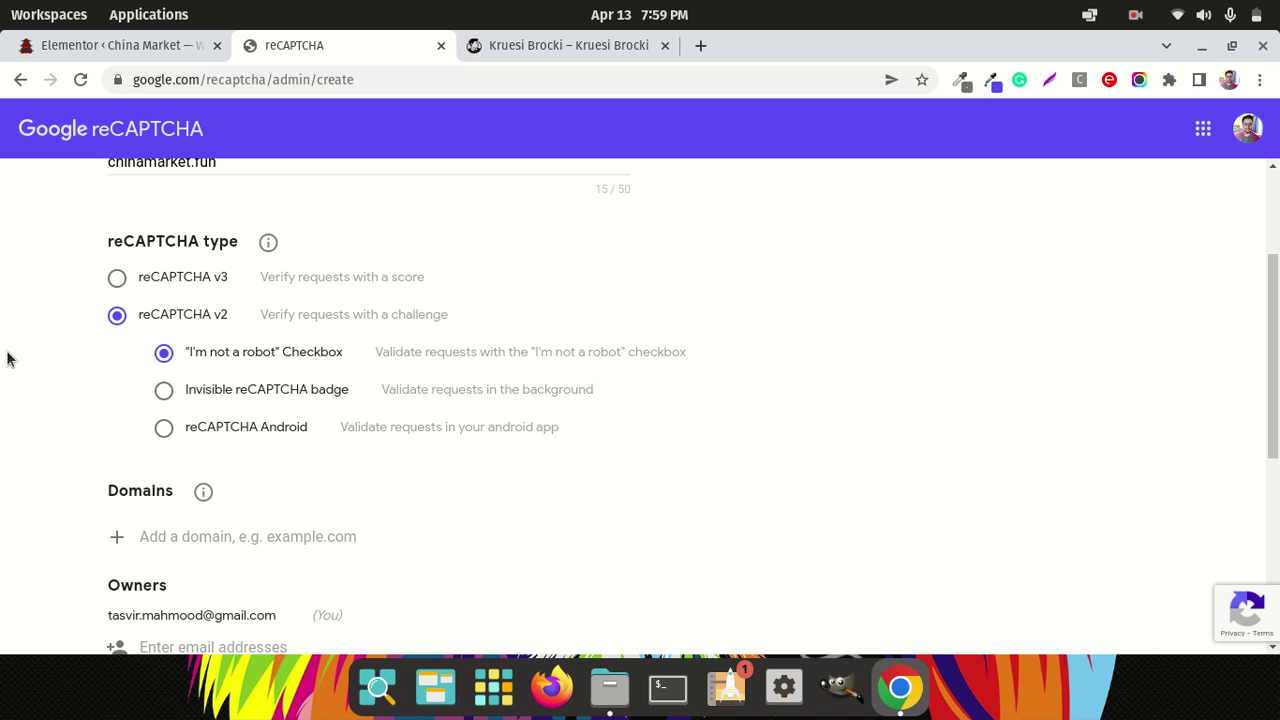
{"action": "scroll", "coordinate": [7, 358], "scroll_direction": "down", "scroll_amount": 5}
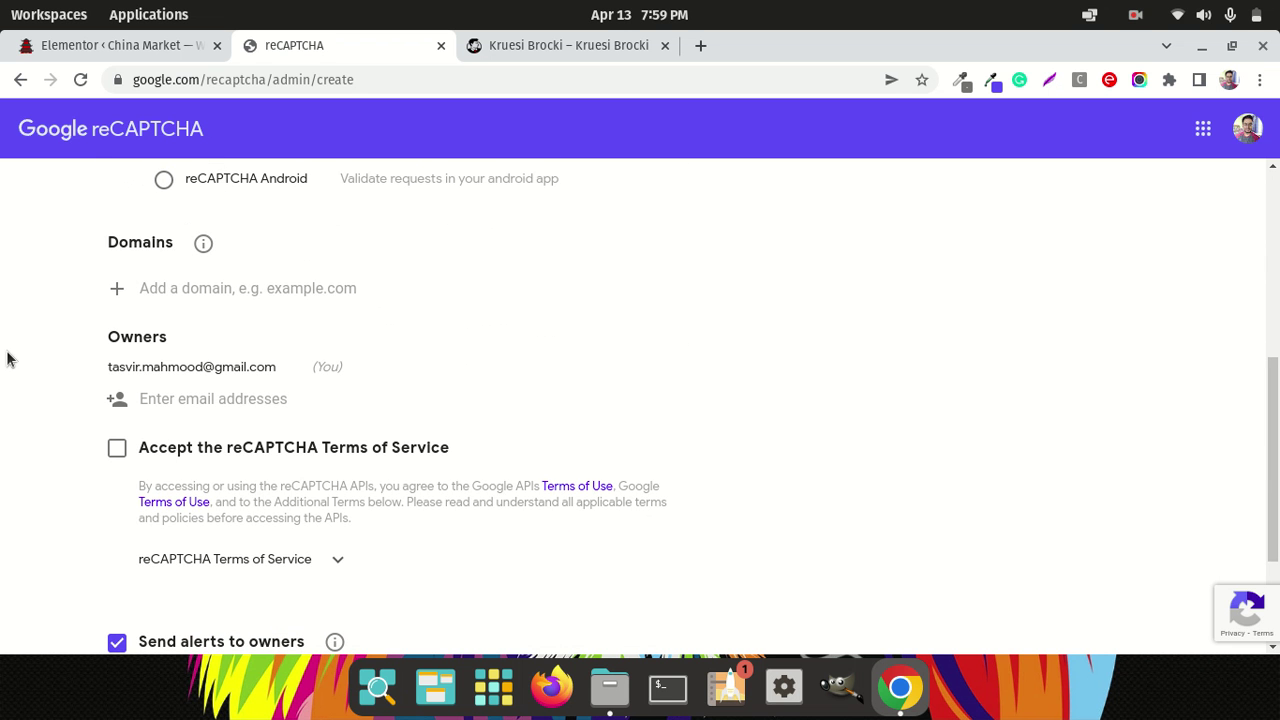
{"action": "left_click", "coordinate": [110, 47]}
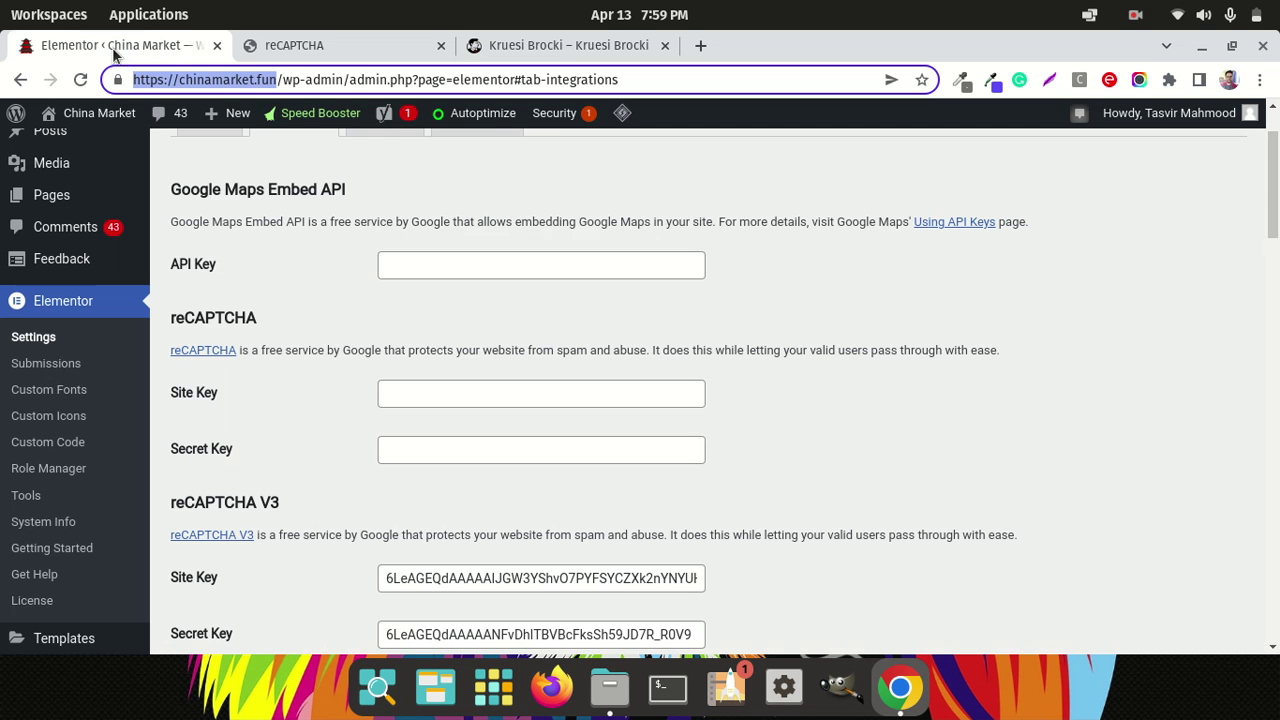
{"action": "left_click_drag", "start_coordinate": [133, 80], "coordinate": [258, 88]}
{"action": "left_click", "coordinate": [320, 181]}
{"action": "left_click", "coordinate": [308, 47]}
{"action": "left_click", "coordinate": [251, 290]}
{"action": "right_click", "coordinate": [253, 290]}
{"action": "left_click", "coordinate": [349, 405]}
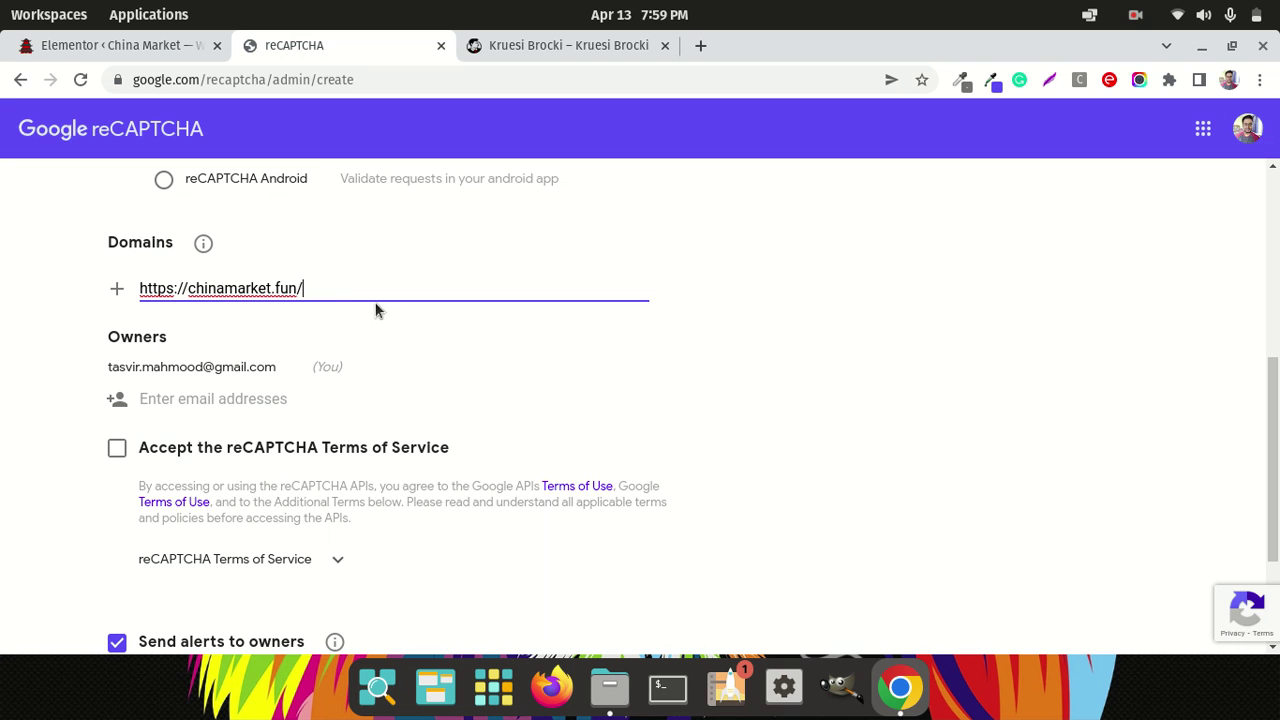
{"action": "key", "text": "BackSpace"}
{"action": "key", "text": "Left"}
{"action": "key", "text": "Left"}
{"action": "key", "text": "Left"}
{"action": "key", "text": "Left"}
{"action": "key", "text": "Left"}
{"action": "key", "text": "Left"}
{"action": "key", "text": "Left"}
{"action": "key", "text": "Left"}
{"action": "key", "text": "Left"}
{"action": "key", "text": "Left"}
{"action": "key", "text": "Left"}
{"action": "key", "text": "Left"}
{"action": "key", "text": "Left"}
{"action": "key", "text": "Left"}
{"action": "key", "text": "Left"}
{"action": "key", "text": "BackSpace"}
{"action": "key", "text": "BackSpace"}
{"action": "key", "text": "BackSpace"}
{"action": "key", "text": "BackSpace"}
{"action": "key", "text": "BackSpace"}
{"action": "key", "text": "BackSpace"}
{"action": "key", "text": "BackSpace"}
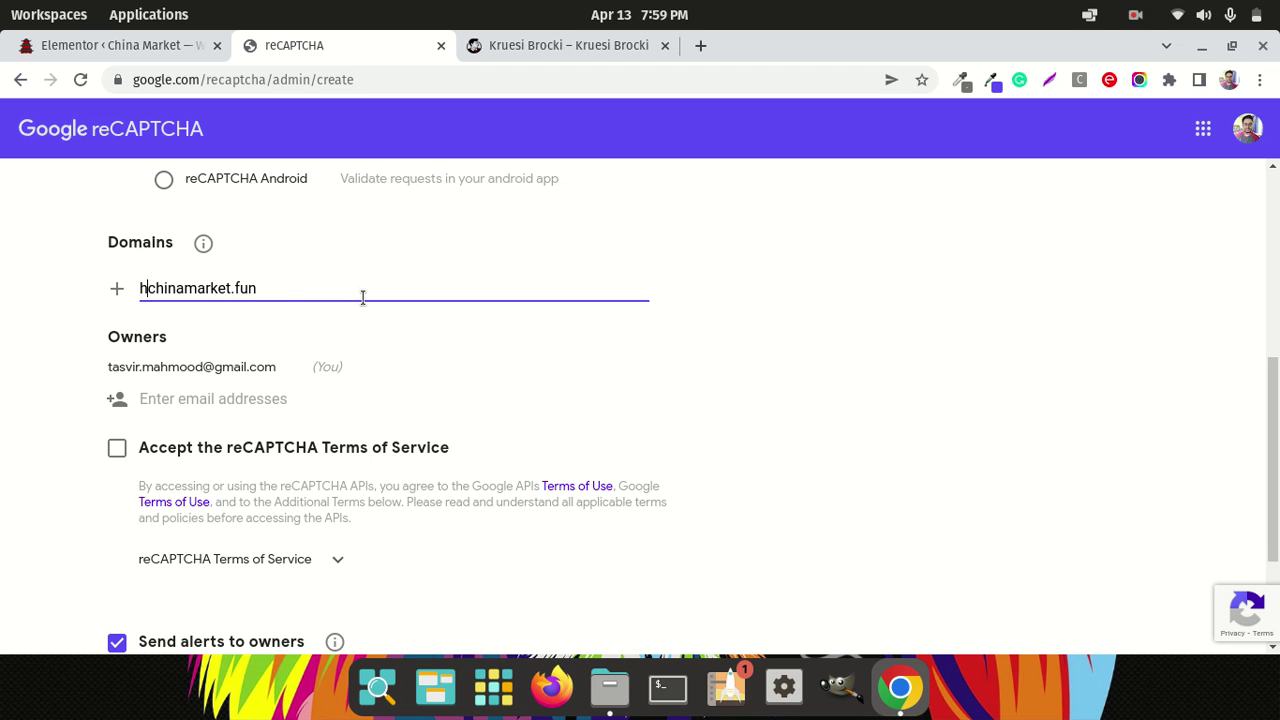
{"action": "key", "text": "BackSpace"}
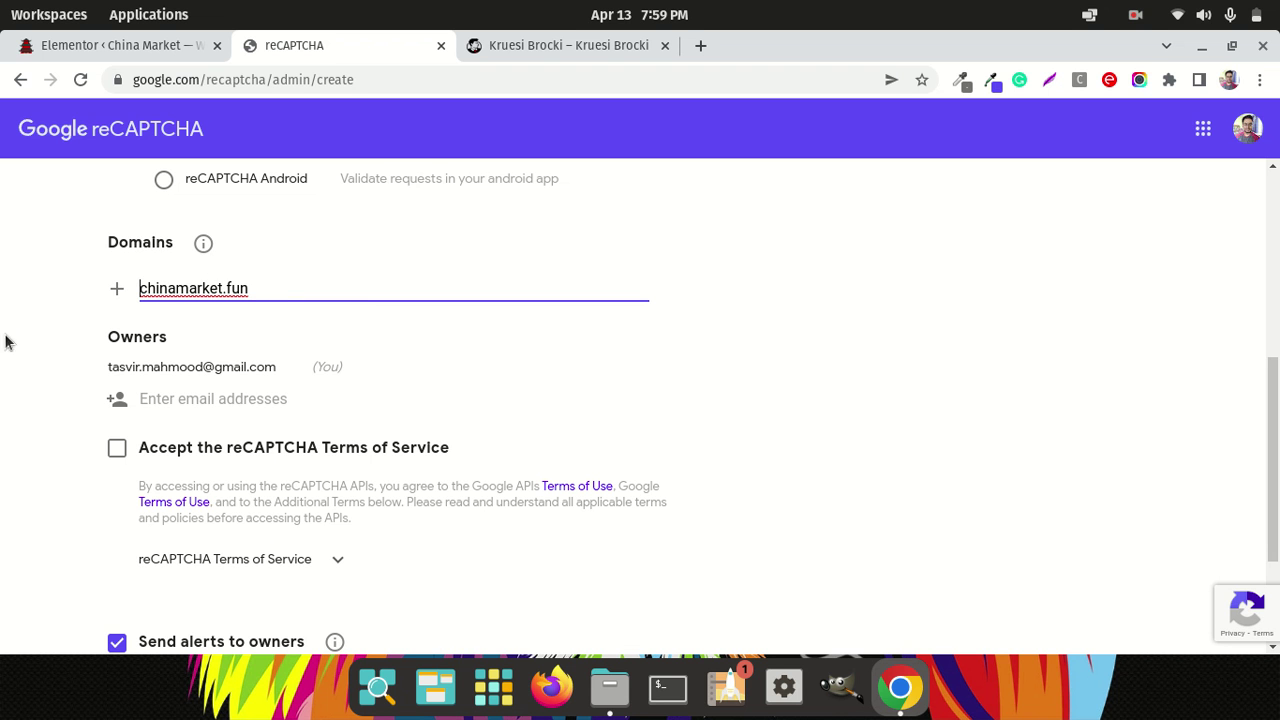
- Accept the reCAPTCHA Terms of Service and submit the site registration
{"action": "scroll", "coordinate": [862, 440], "scroll_direction": "up", "scroll_amount": 3}
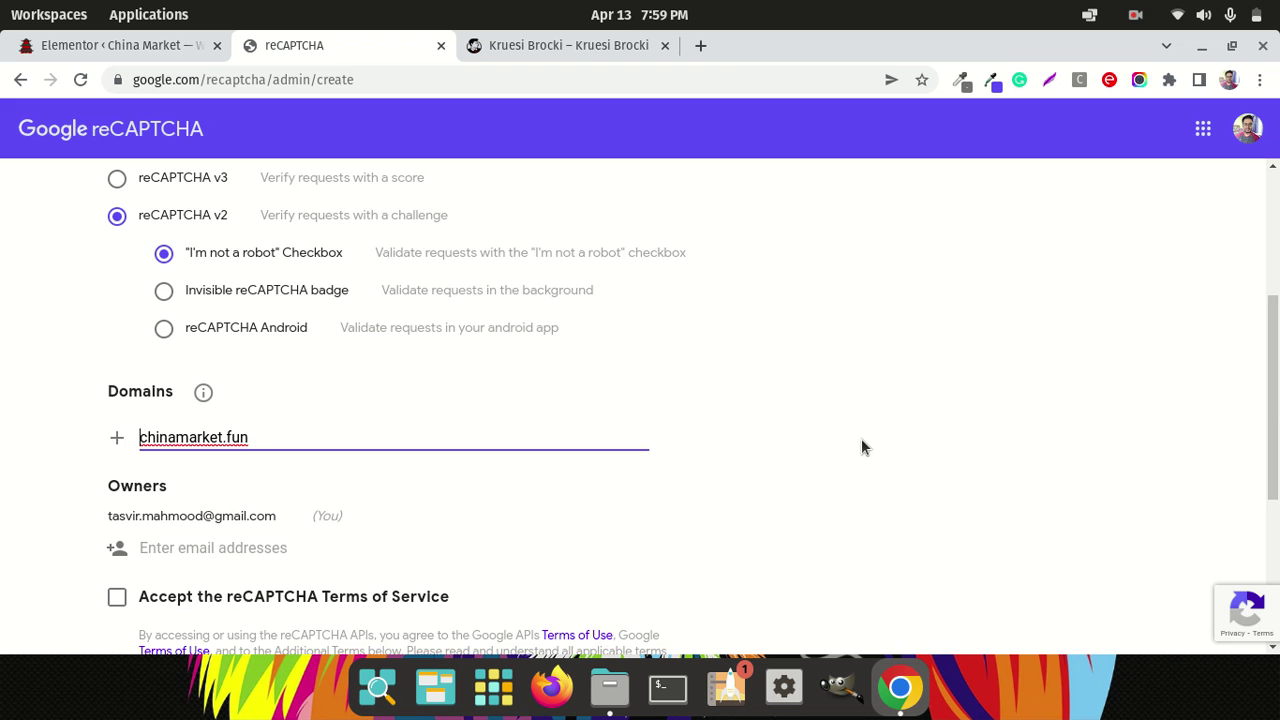
{"action": "scroll", "coordinate": [862, 440], "scroll_direction": "down", "scroll_amount": 5}
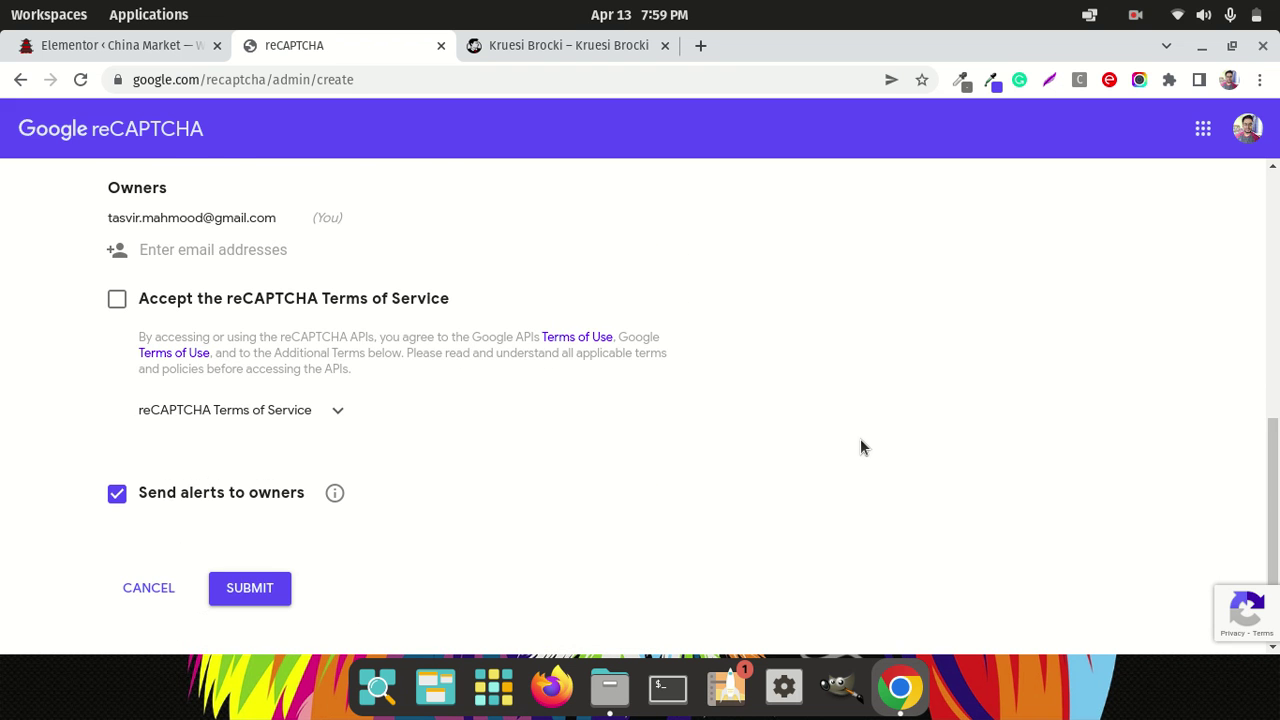
{"action": "scroll", "coordinate": [860, 440], "scroll_direction": "up", "scroll_amount": 1}
{"action": "left_click", "coordinate": [118, 349]}
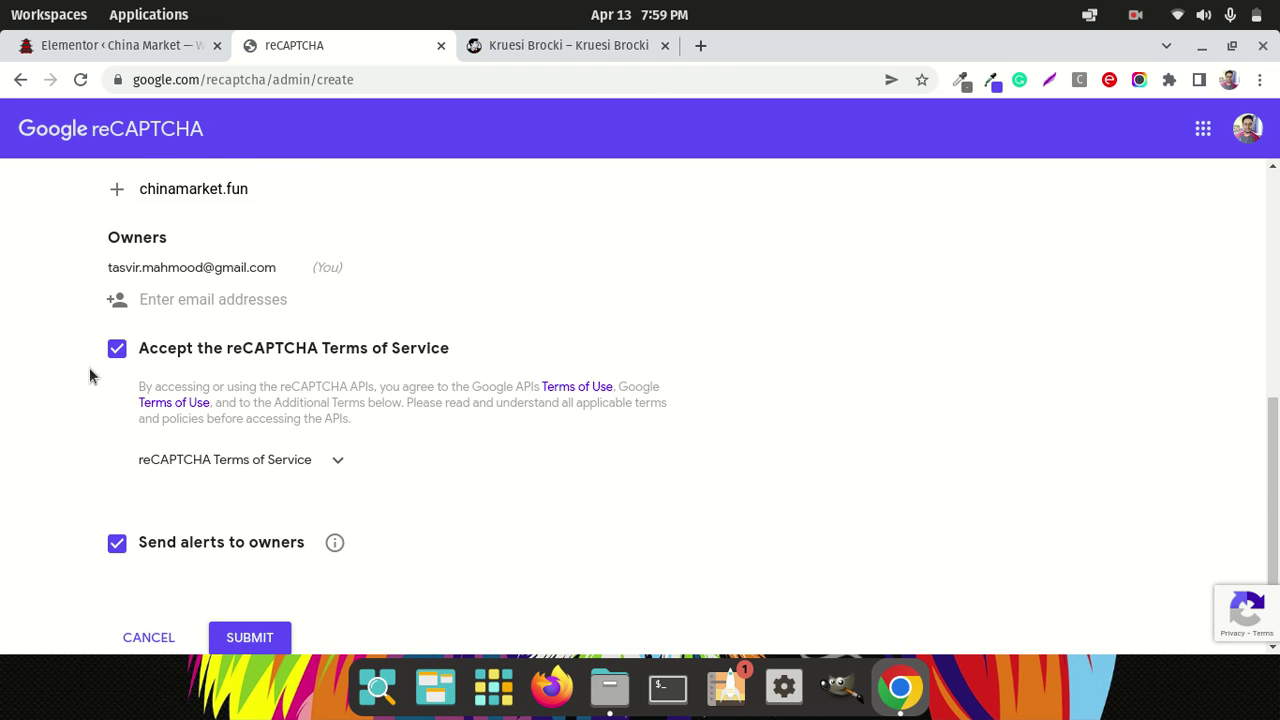
{"action": "scroll", "coordinate": [3, 415], "scroll_direction": "down", "scroll_amount": 2}
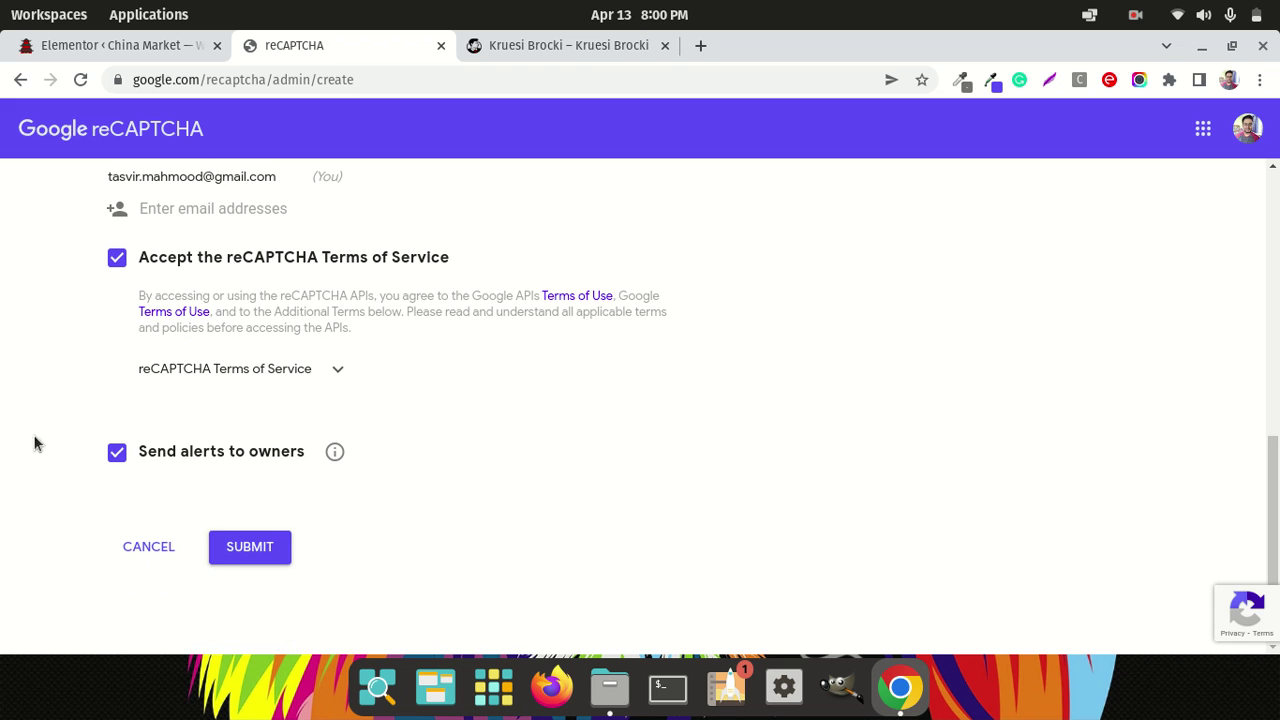
{"action": "left_click", "coordinate": [278, 547]}
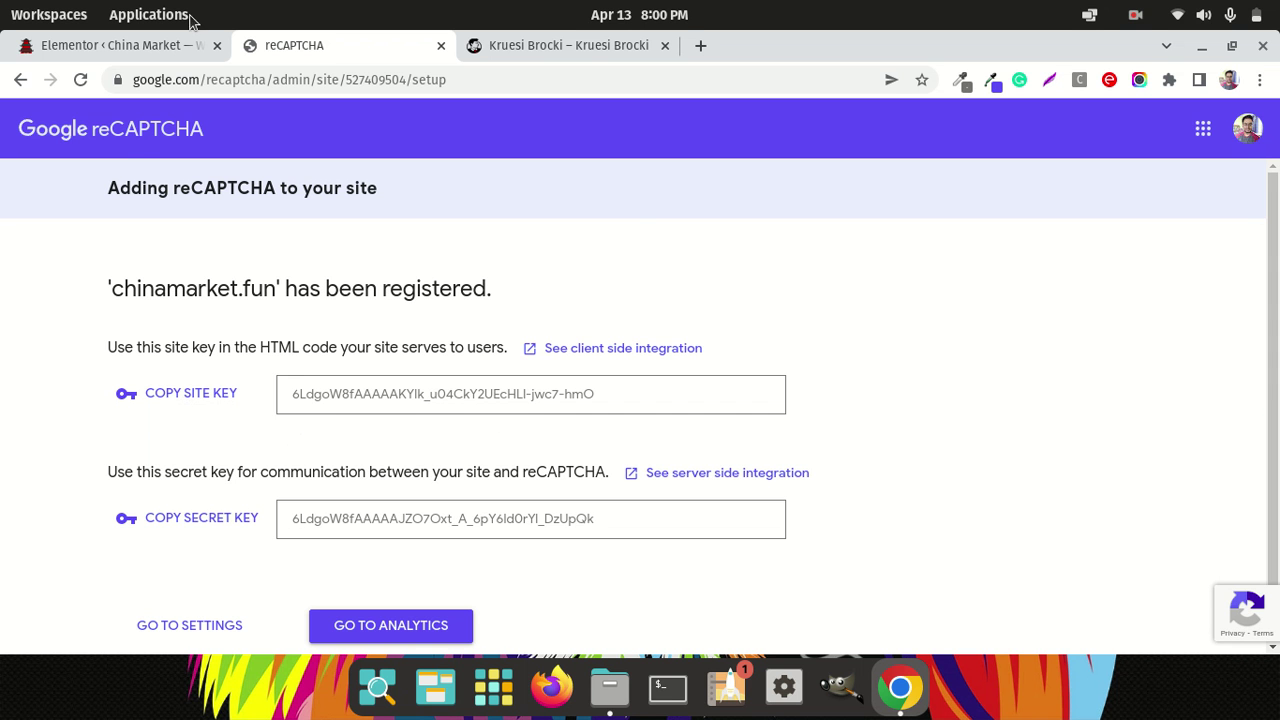
- Paste the new site key into Elementor's reCAPTCHA Site Key field
{"action": "left_click", "coordinate": [175, 52]}
{"action": "scroll", "coordinate": [479, 420], "scroll_direction": "down", "scroll_amount": 1}
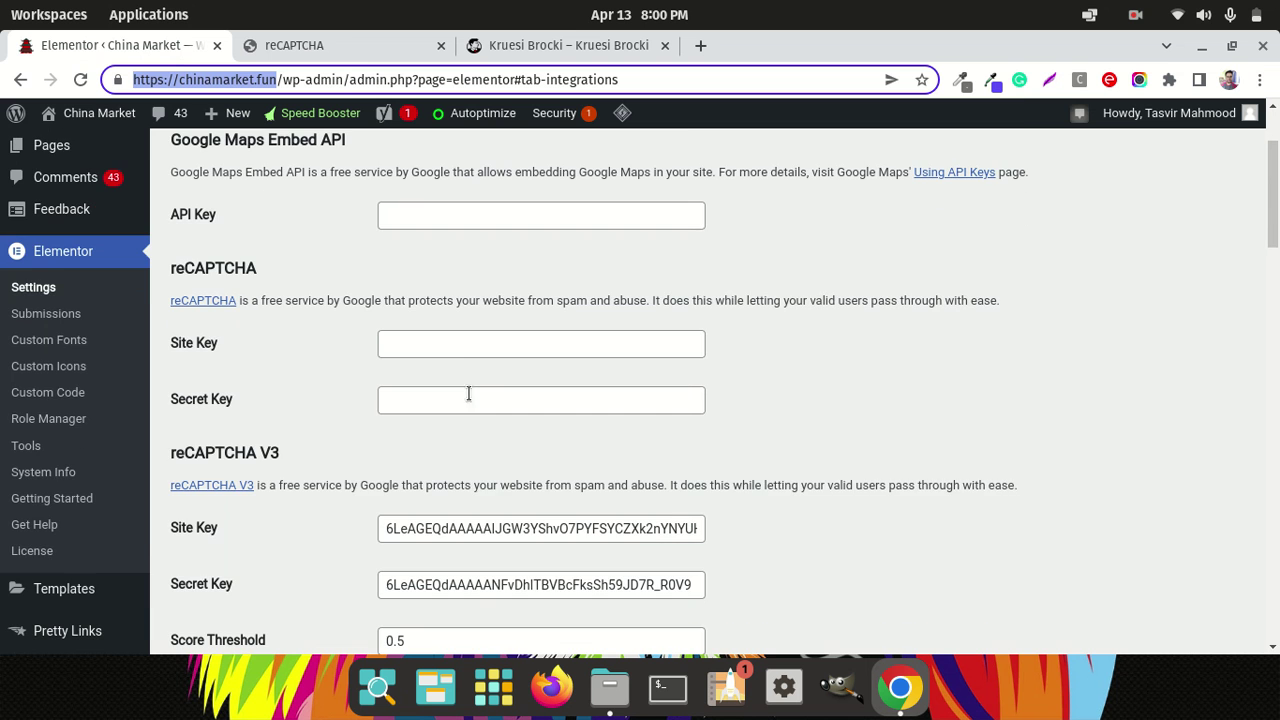
{"action": "scroll", "coordinate": [391, 348], "scroll_direction": "up", "scroll_amount": 2}
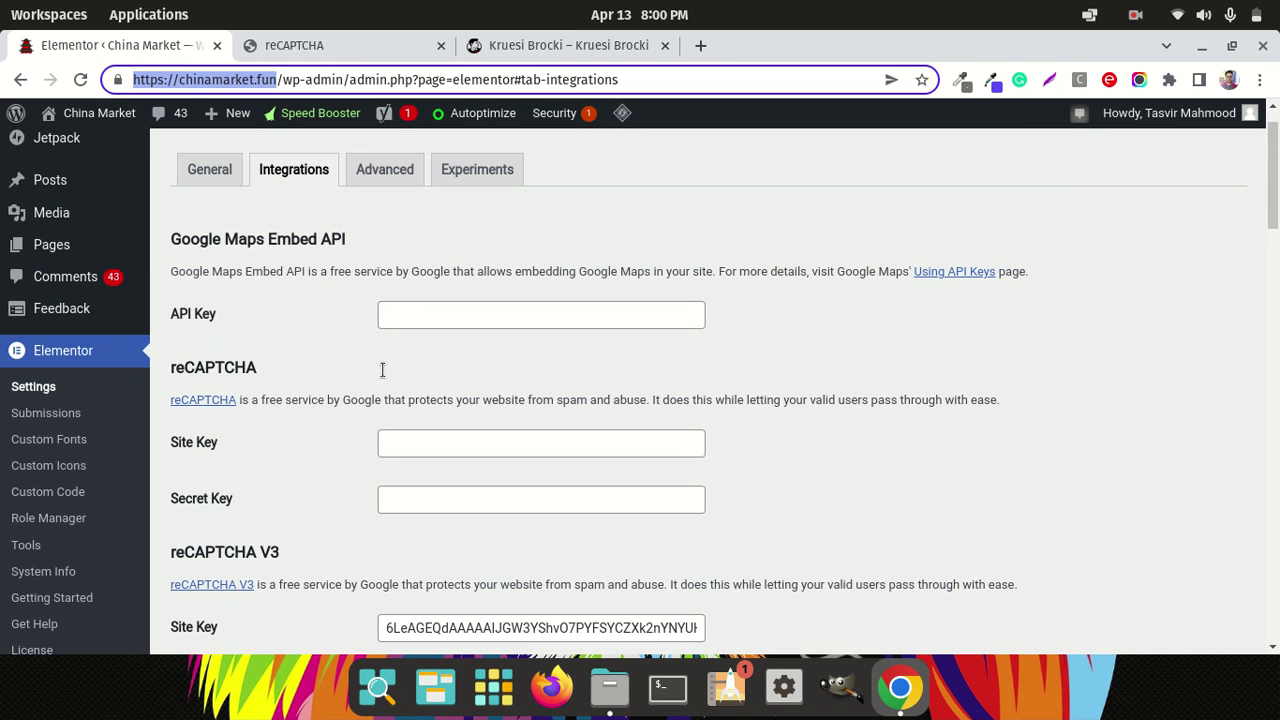
{"action": "key", "text": "ctrl+Tab"}
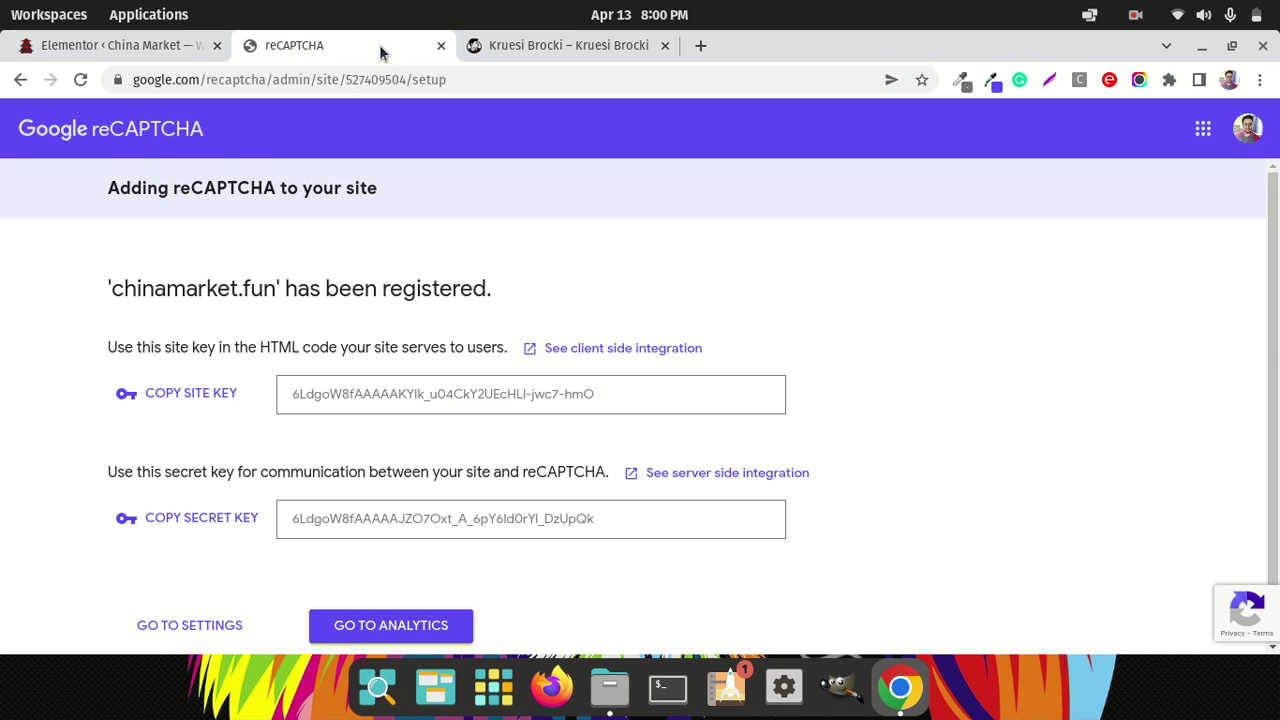
{"action": "left_click", "coordinate": [226, 399]}
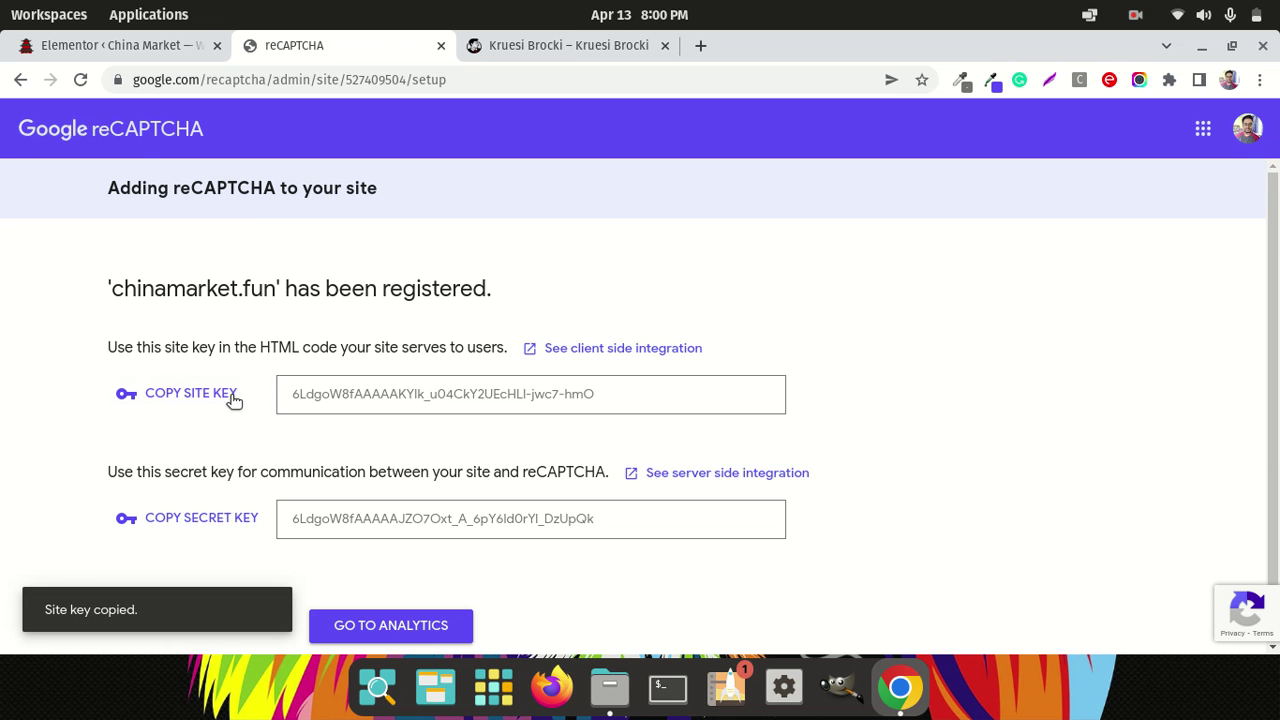
{"action": "left_click", "coordinate": [150, 45]}
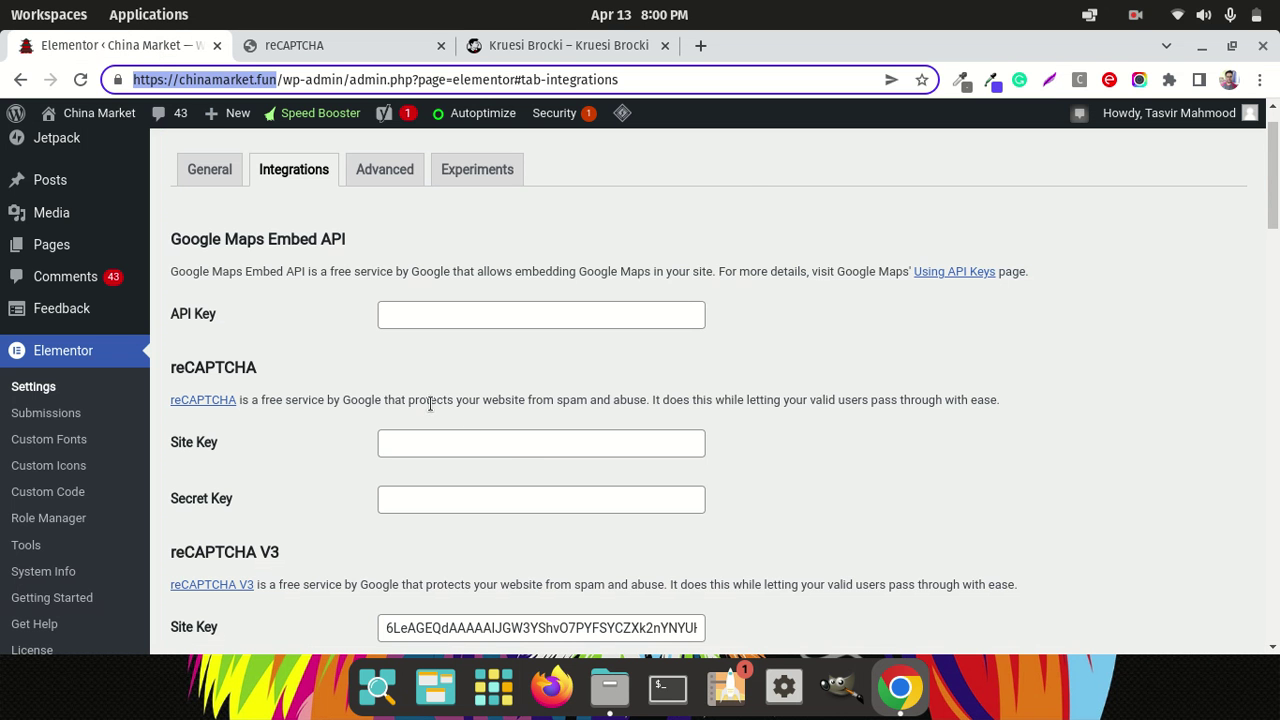
{"action": "right_click", "coordinate": [511, 446]}
{"action": "left_click", "coordinate": [561, 293]}
- Paste the secret key into the Secret Key field and save the integration settings
{"action": "left_click", "coordinate": [299, 48]}
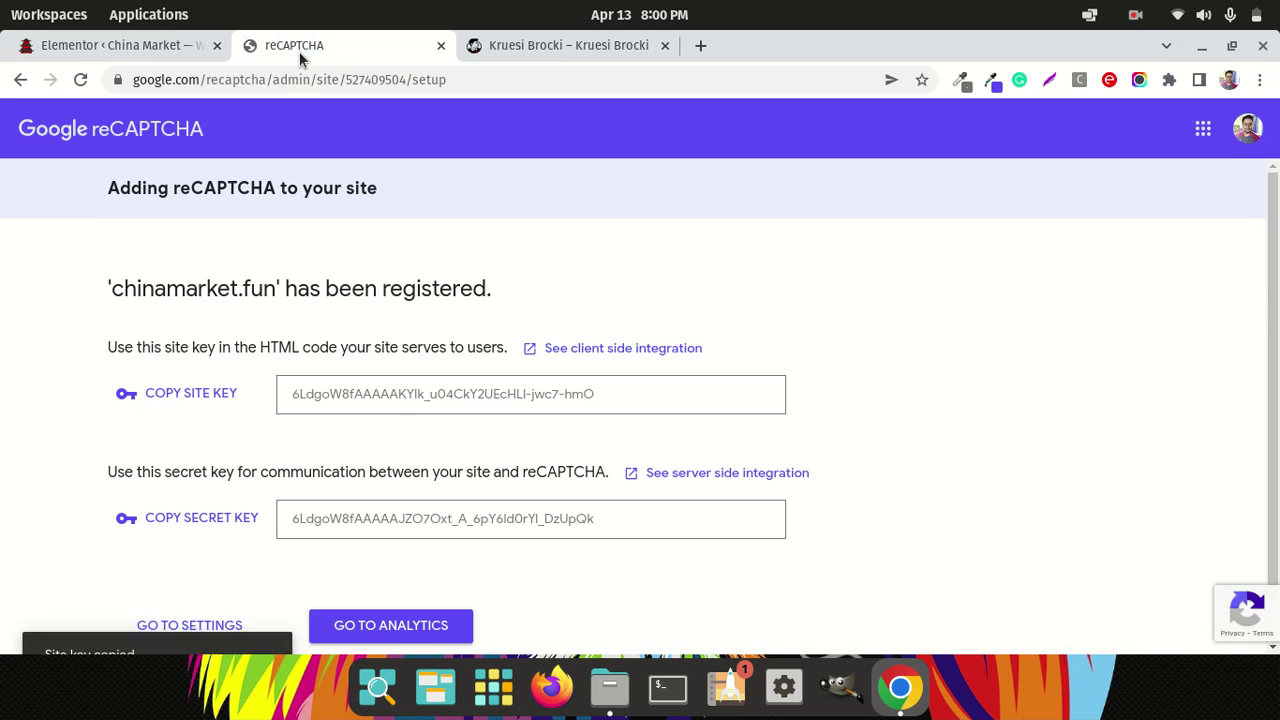
{"action": "left_click", "coordinate": [243, 517]}
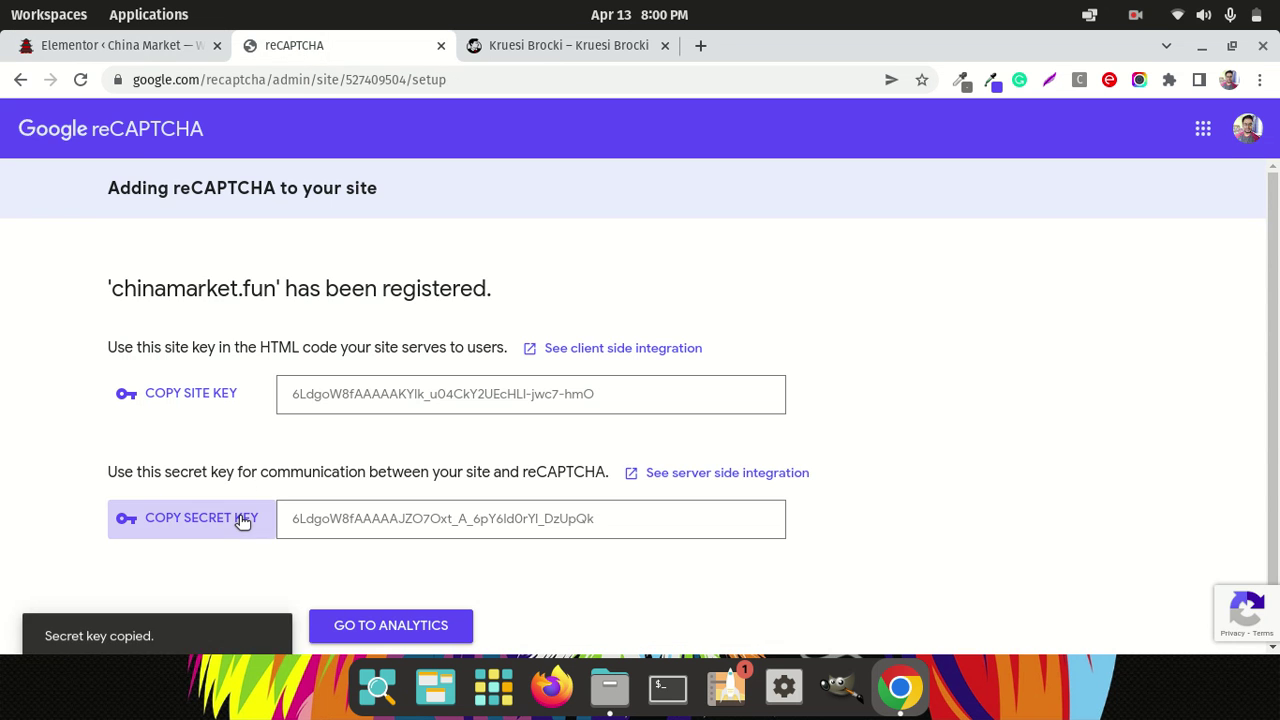
{"action": "left_click", "coordinate": [125, 47]}
{"action": "right_click", "coordinate": [692, 500]}
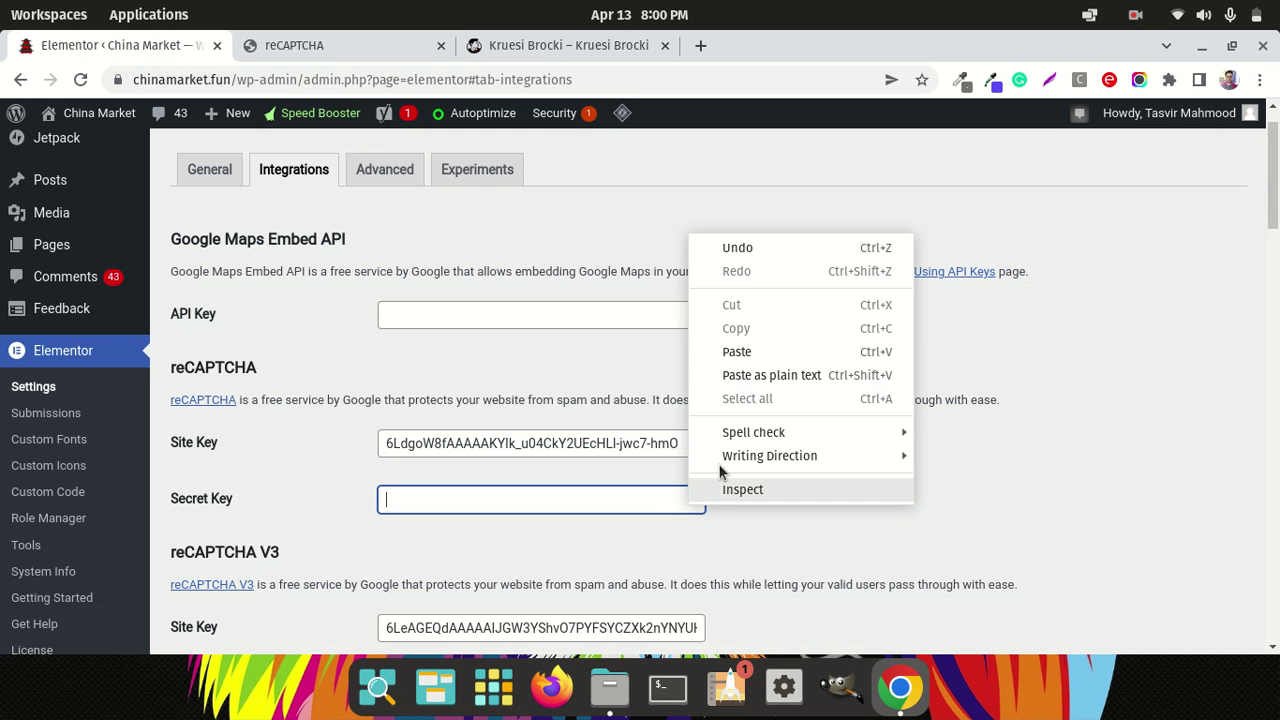
{"action": "left_click", "coordinate": [747, 380]}
{"action": "scroll", "coordinate": [880, 465], "scroll_direction": "down", "scroll_amount": 6}
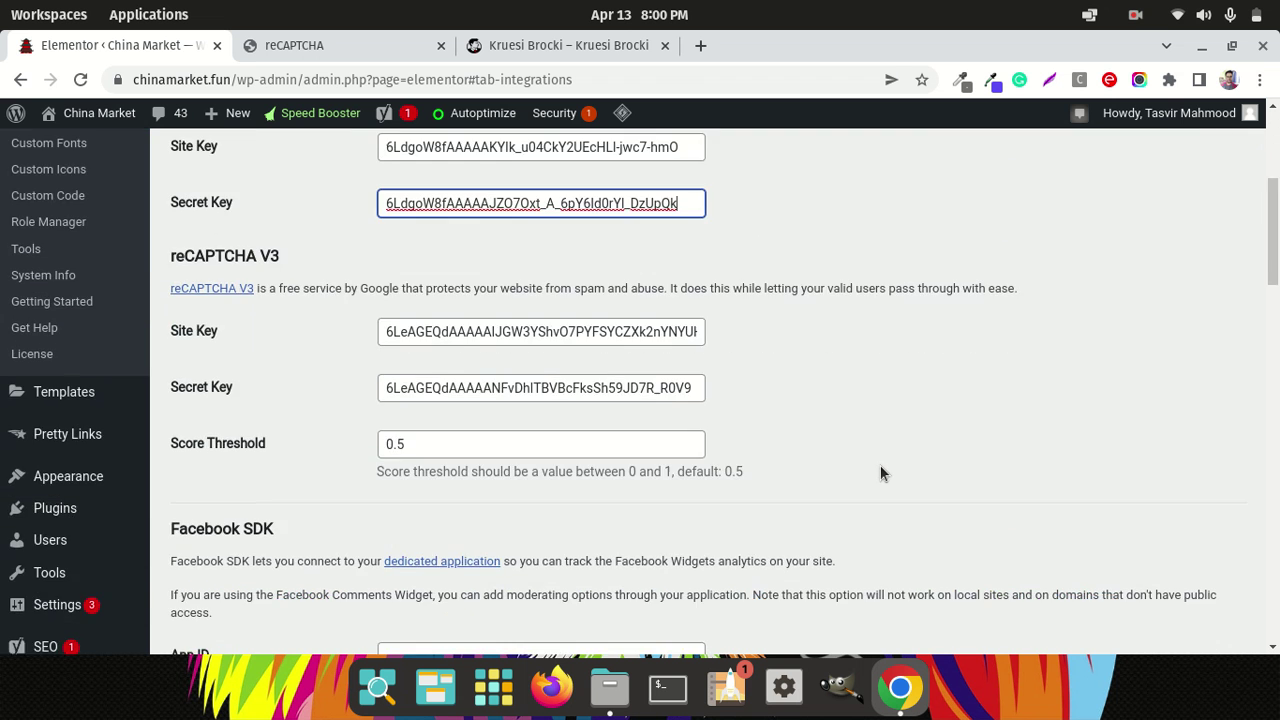
{"action": "scroll", "coordinate": [881, 468], "scroll_direction": "down", "scroll_amount": 12}
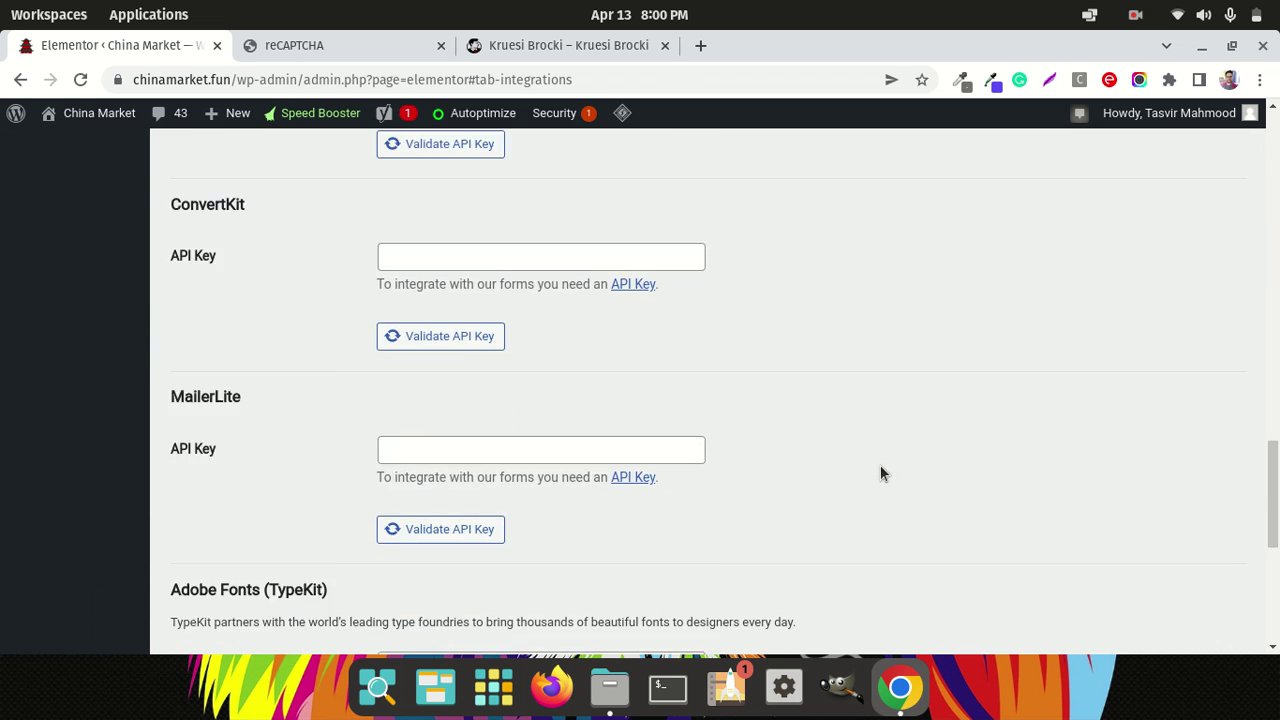
{"action": "scroll", "coordinate": [880, 470], "scroll_direction": "down", "scroll_amount": 2}
{"action": "left_click", "coordinate": [228, 557]}
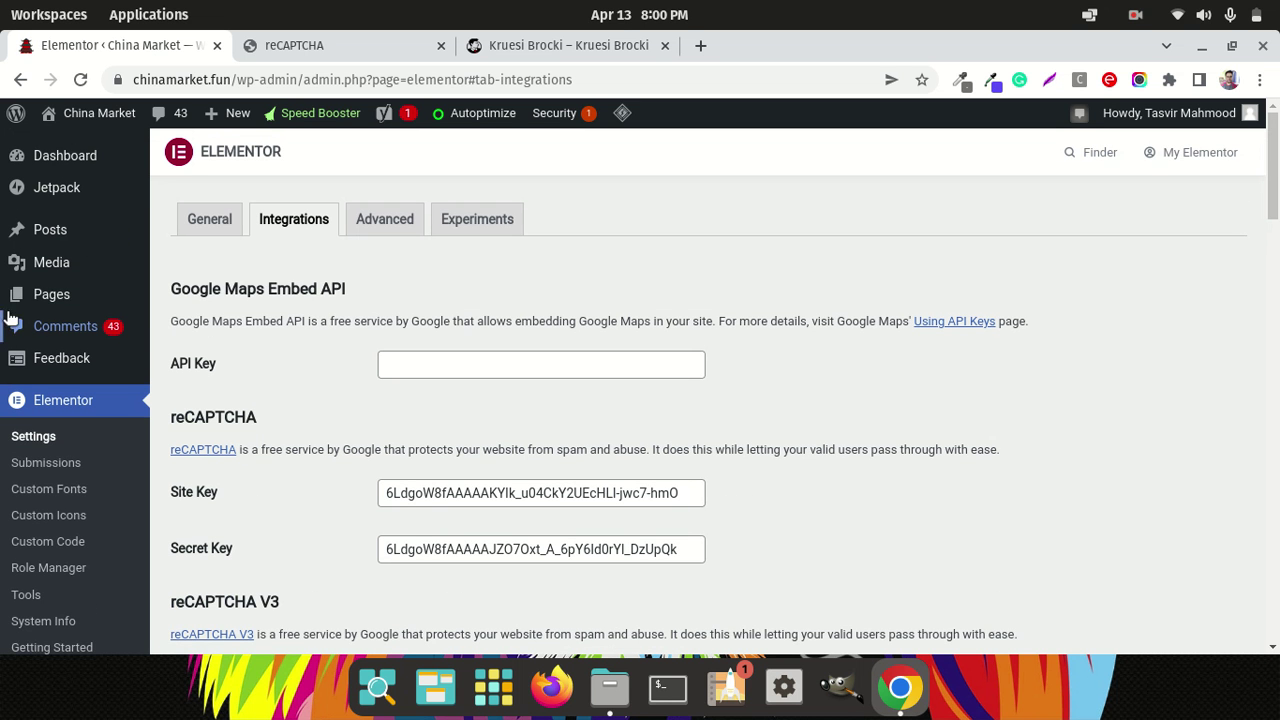
- Start a new page via Pages > Add New, briefly checking the Kruesi Brocki form tab
{"action": "mouse_move", "coordinate": [51, 292]}
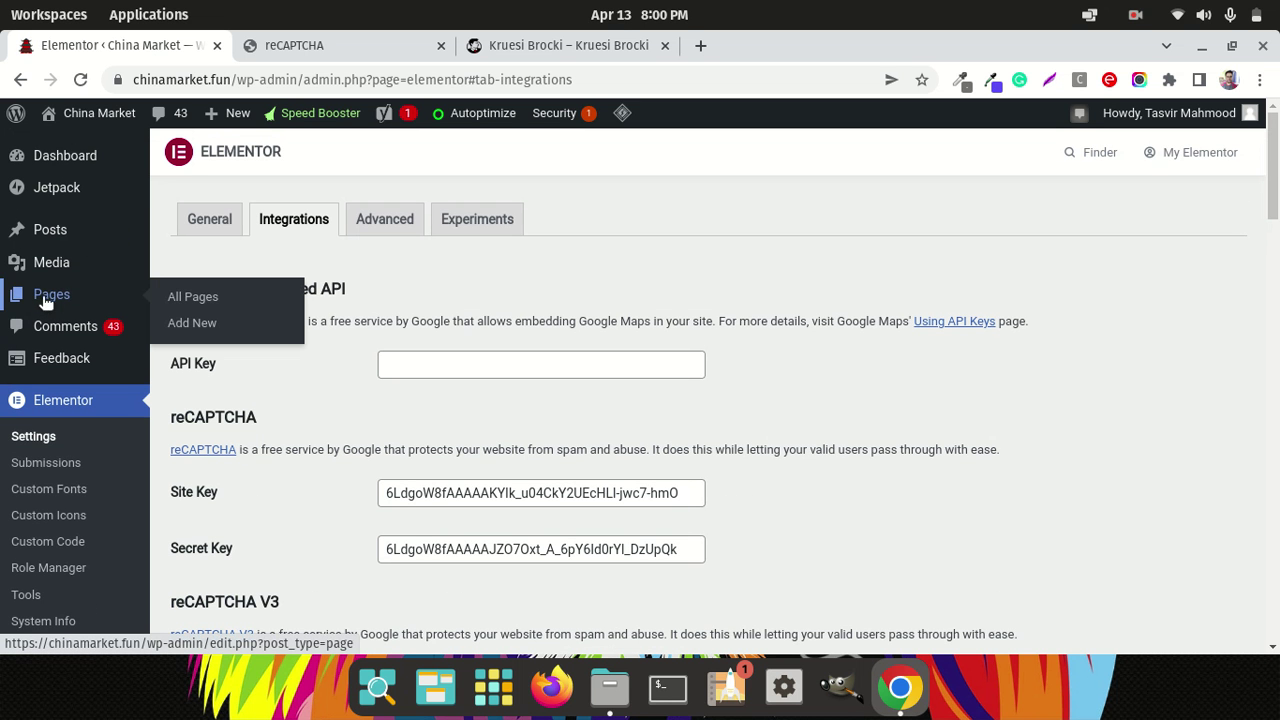
{"action": "left_click", "coordinate": [190, 324]}
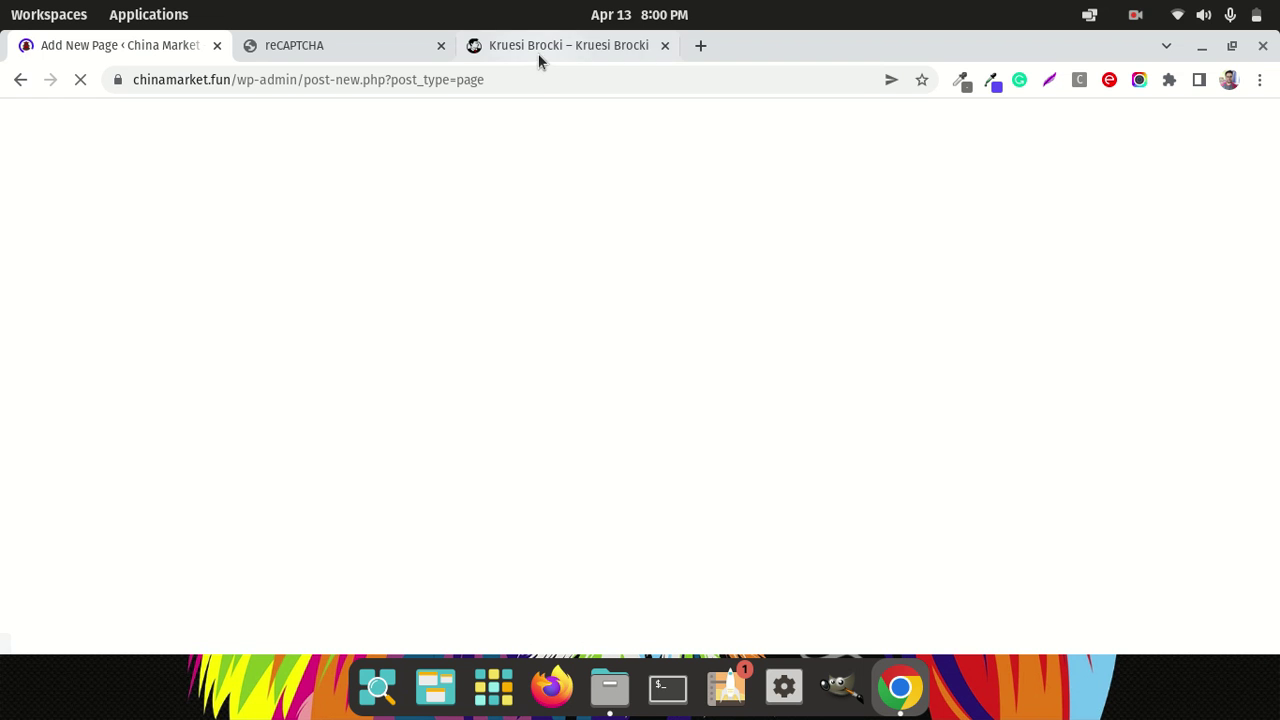
{"action": "left_click", "coordinate": [540, 47]}
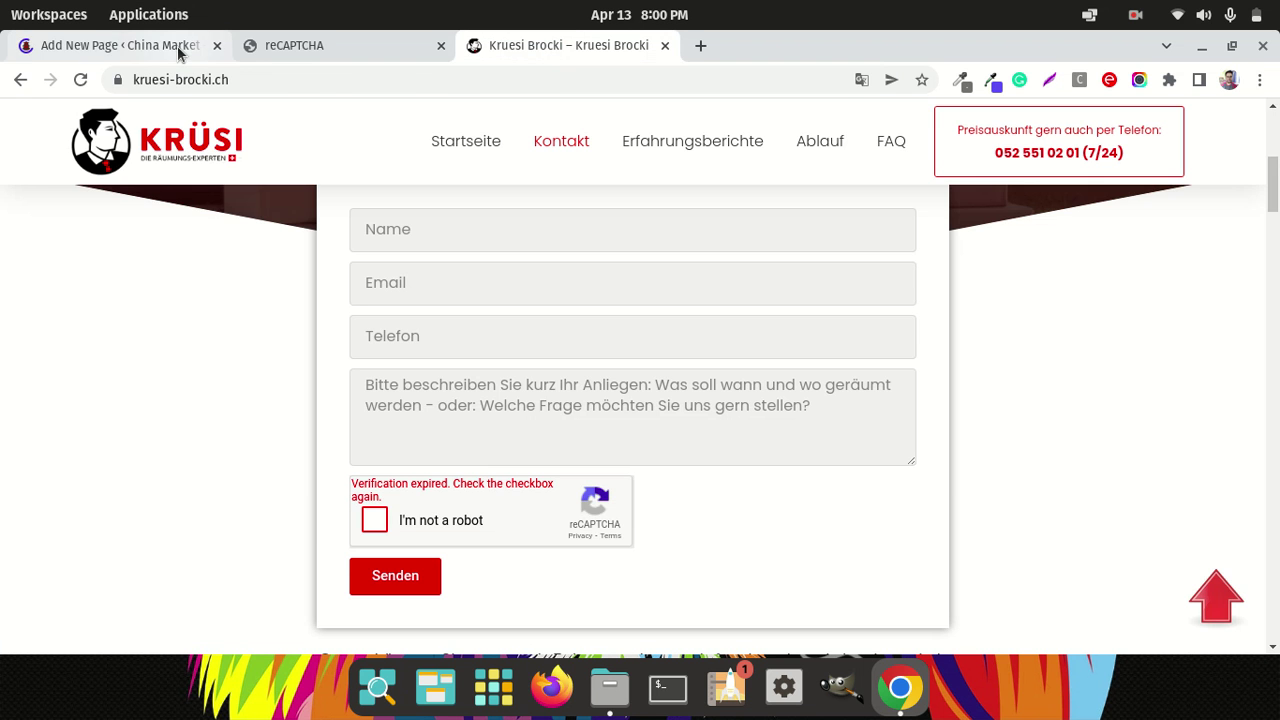
{"action": "left_click", "coordinate": [150, 45]}
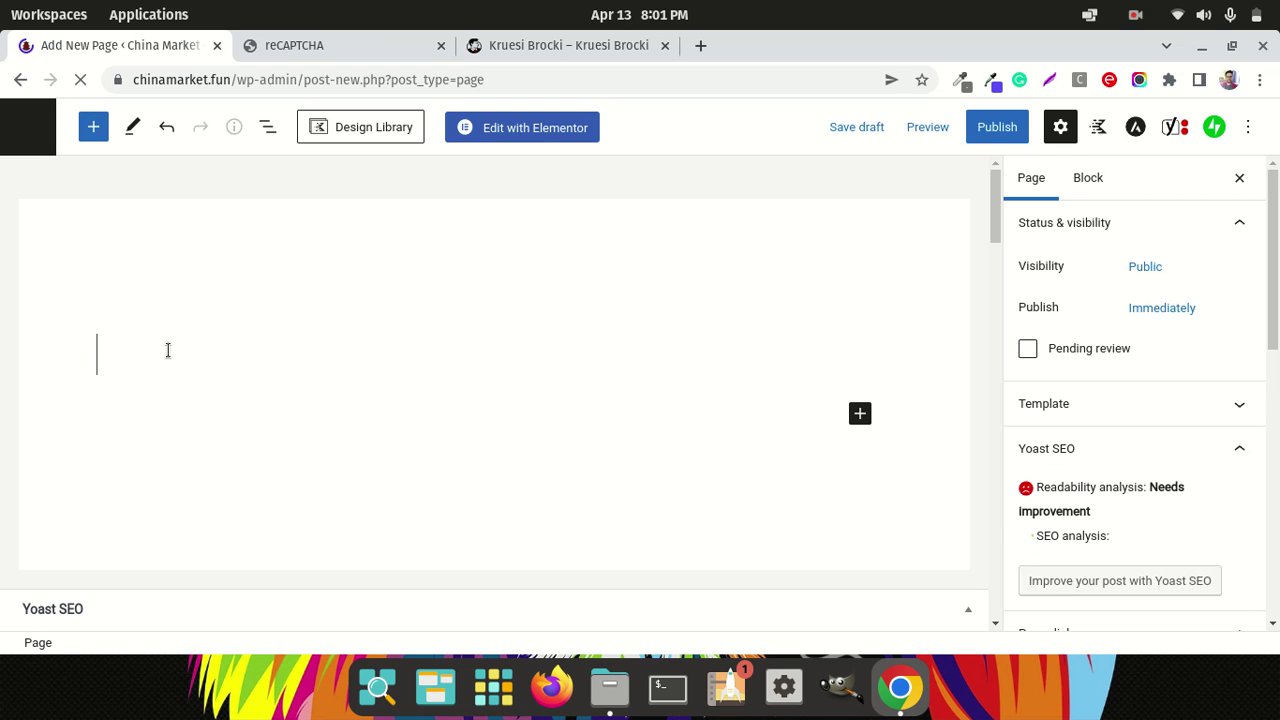
- Title the page 'test', save it as a draft, and open it in Elementor
{"action": "type", "text": "tte"}
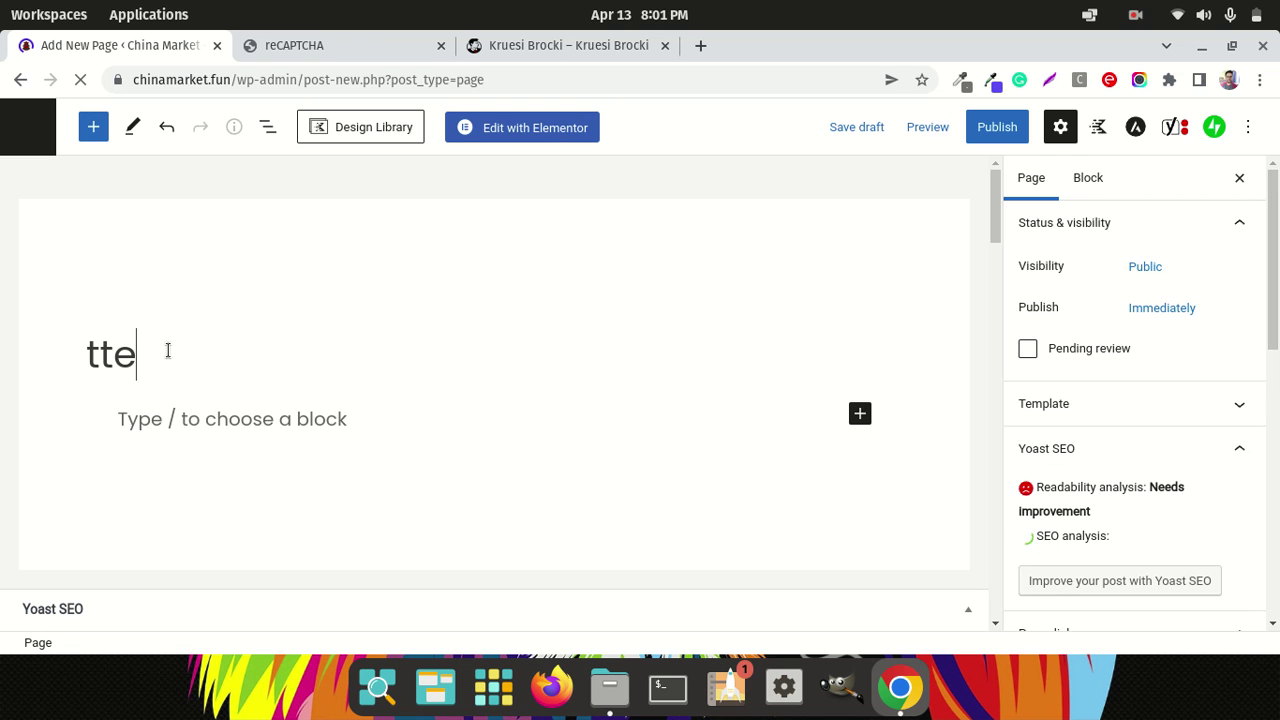
{"action": "key", "text": "BackSpace"}
{"action": "key", "text": "BackSpace"}
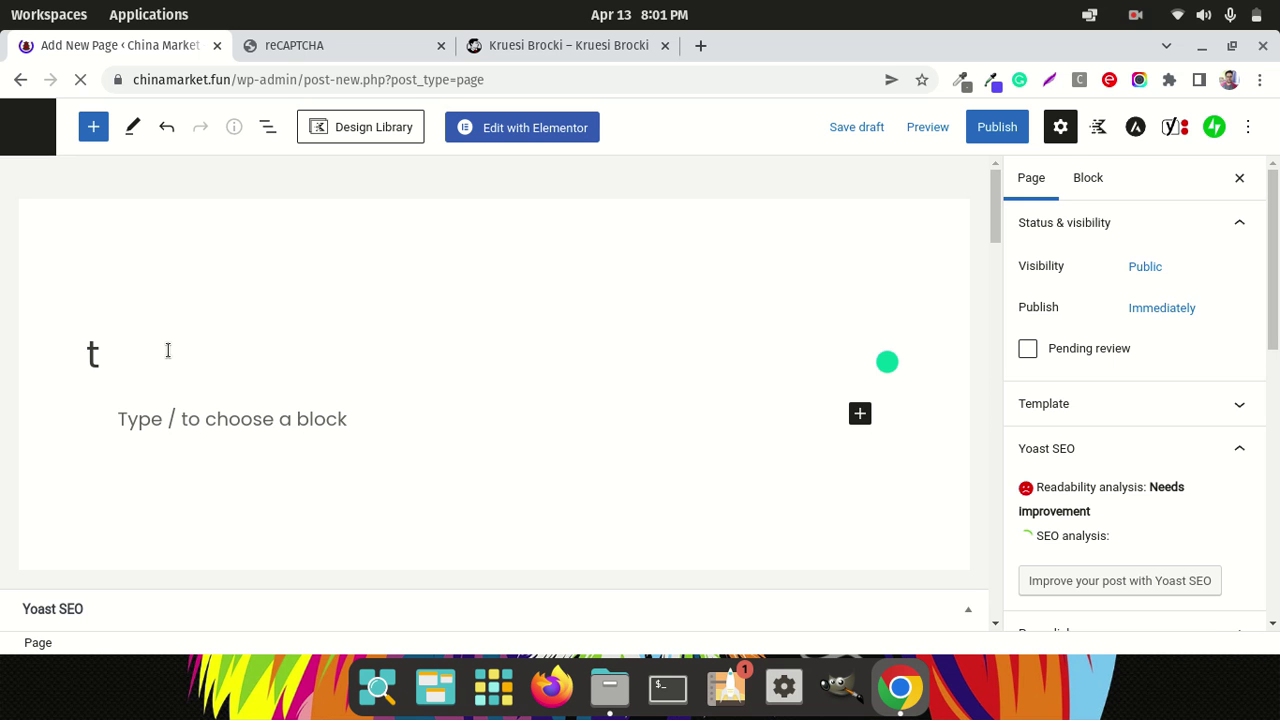
{"action": "type", "text": "est"}
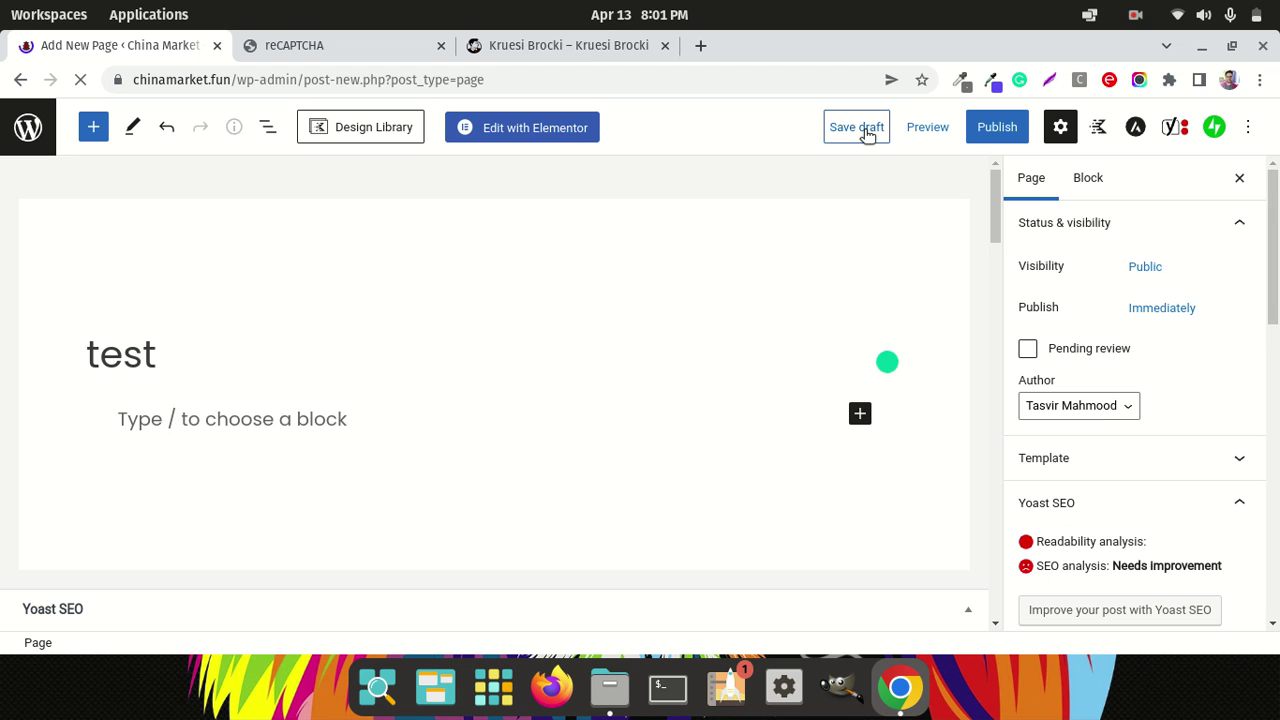
{"action": "left_click", "coordinate": [856, 128]}
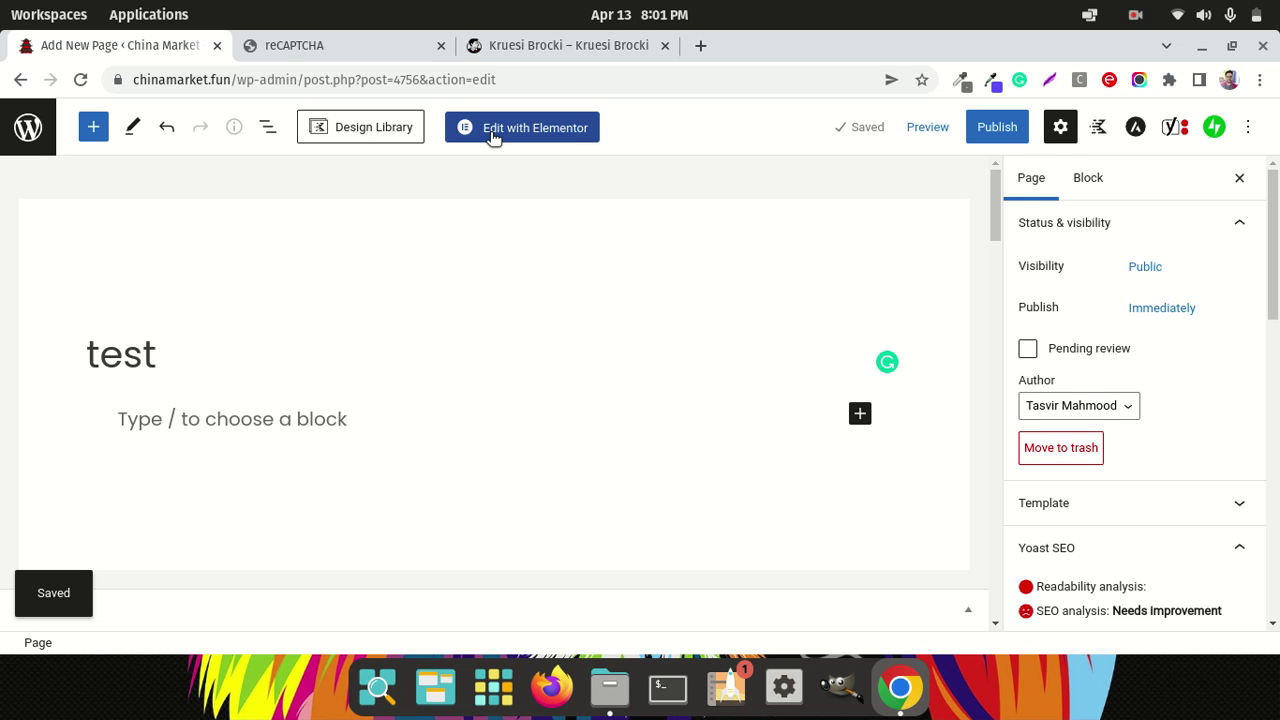
{"action": "left_click", "coordinate": [585, 130]}
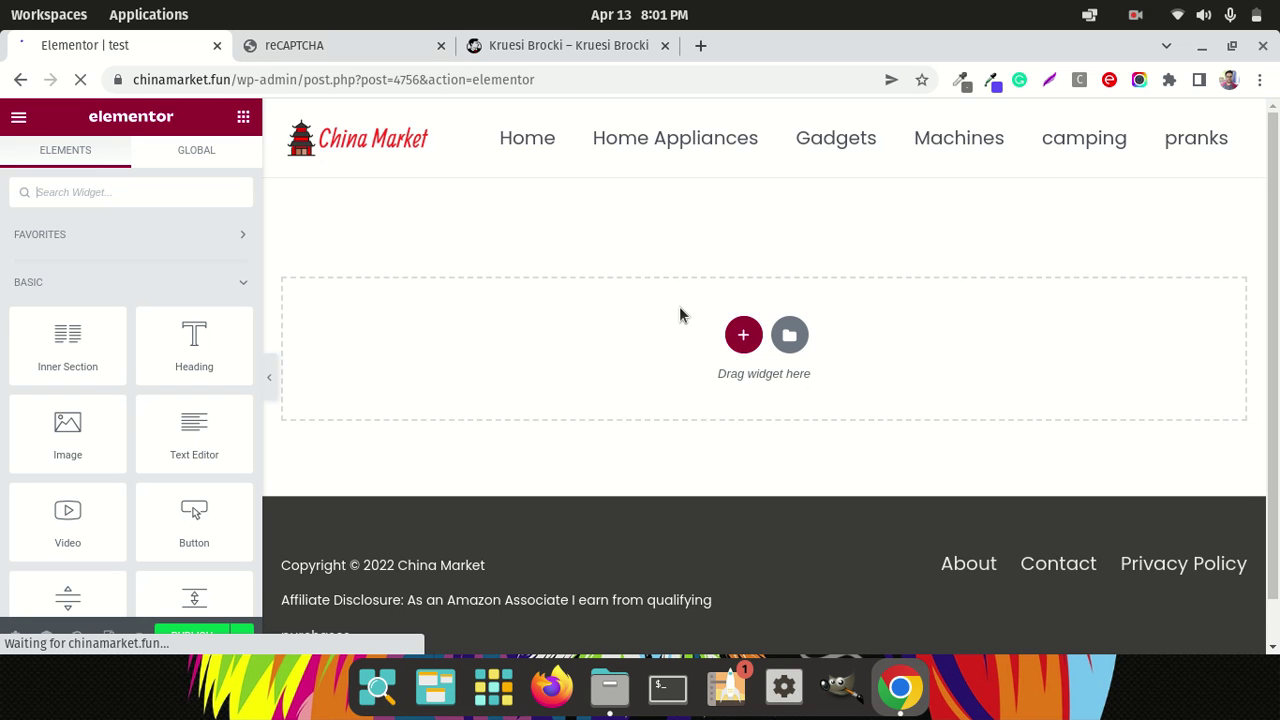
- Add a single-column section and drop the Form widget, found by searching 'form', into it
{"action": "left_click", "coordinate": [743, 334]}
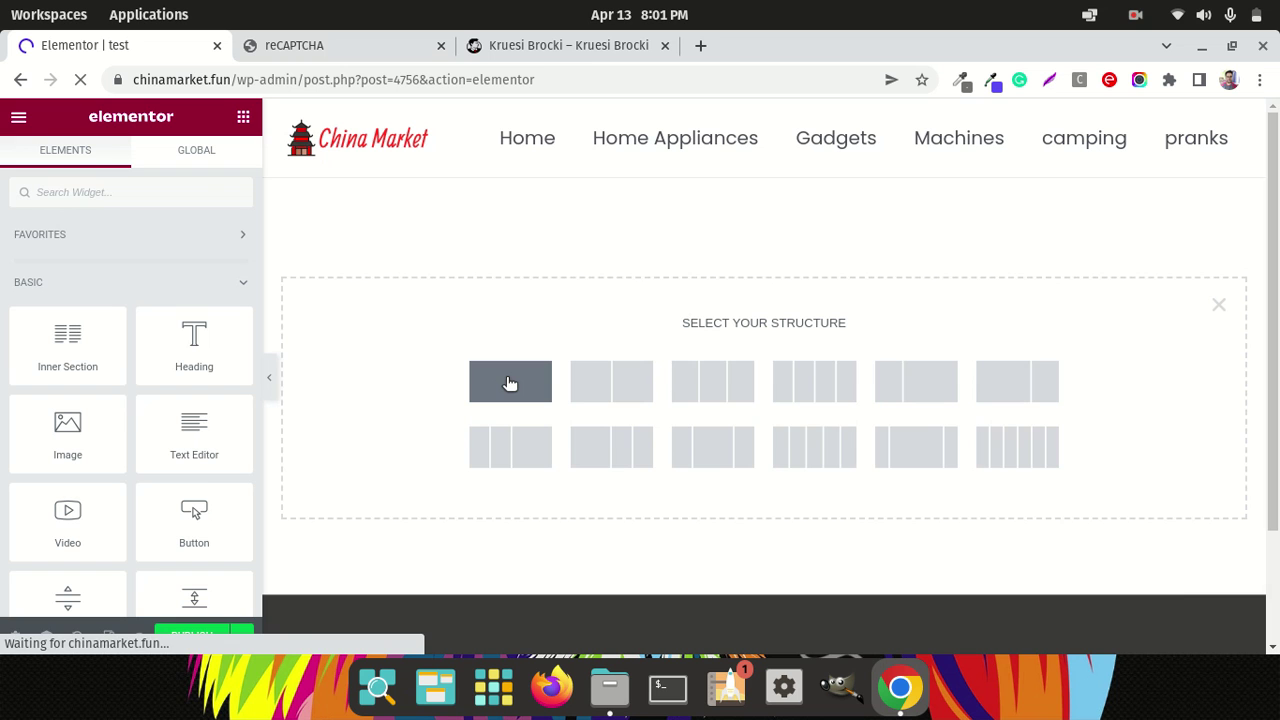
{"action": "left_click", "coordinate": [510, 380]}
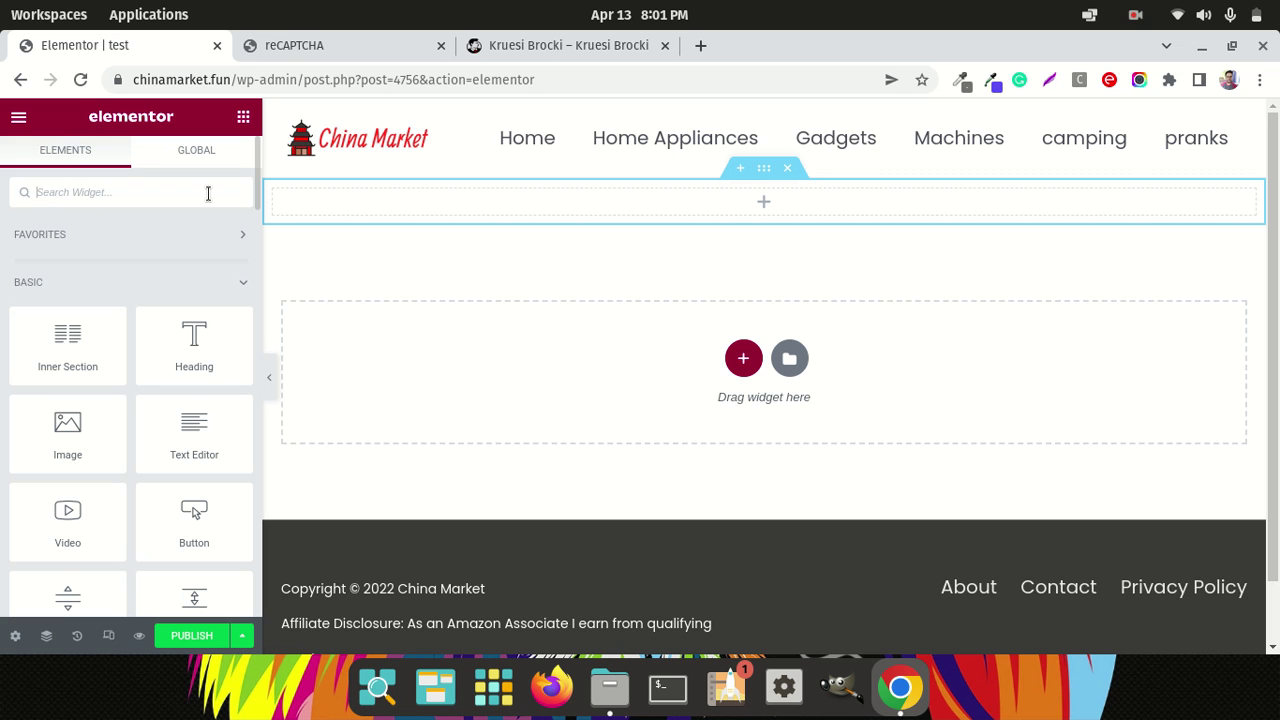
{"action": "left_click", "coordinate": [208, 193]}
{"action": "type", "text": "form"}
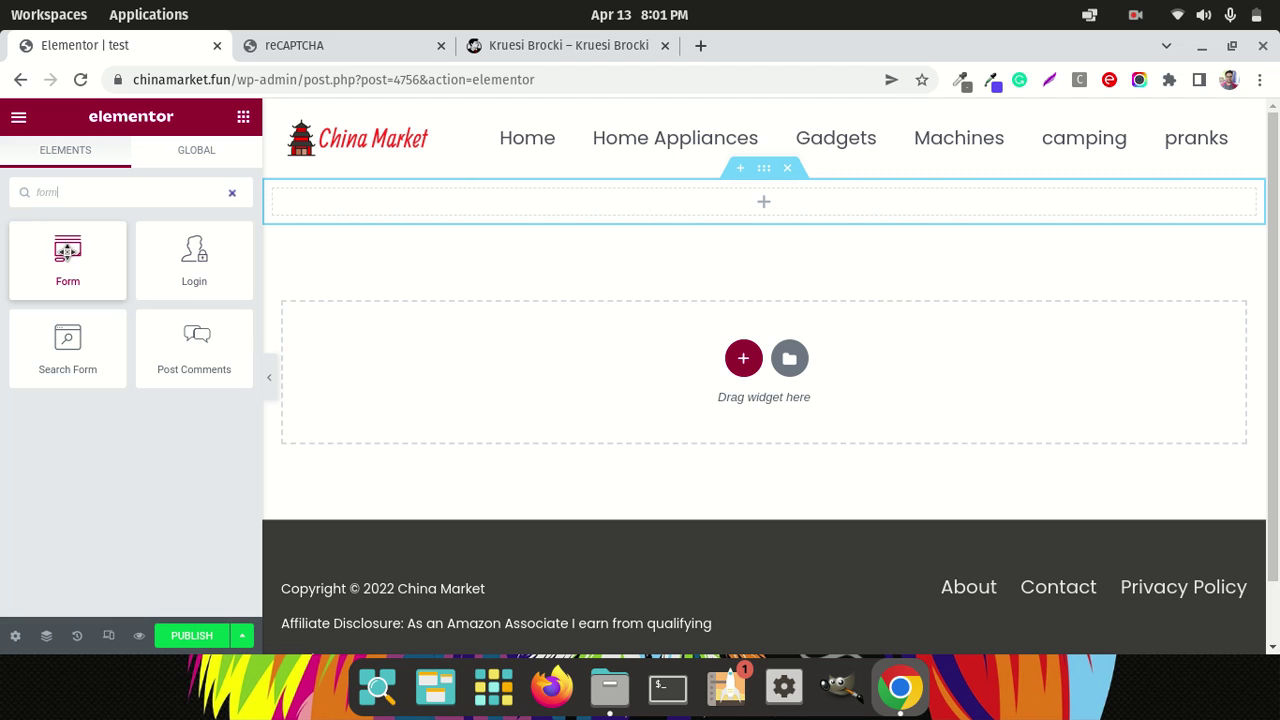
{"action": "left_click_drag", "start_coordinate": [68, 250], "coordinate": [741, 211]}
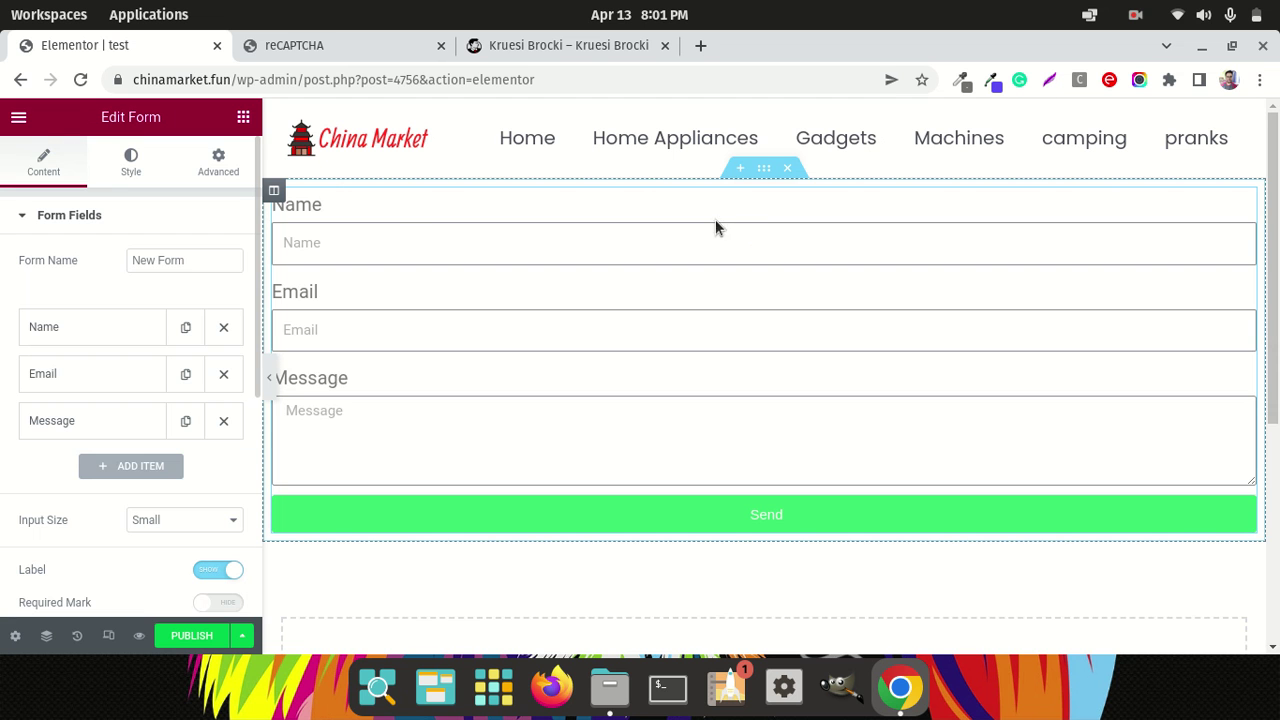
{"action": "scroll", "coordinate": [748, 262], "scroll_direction": "down", "scroll_amount": 2}
{"action": "scroll", "coordinate": [748, 262], "scroll_direction": "up", "scroll_amount": 2}
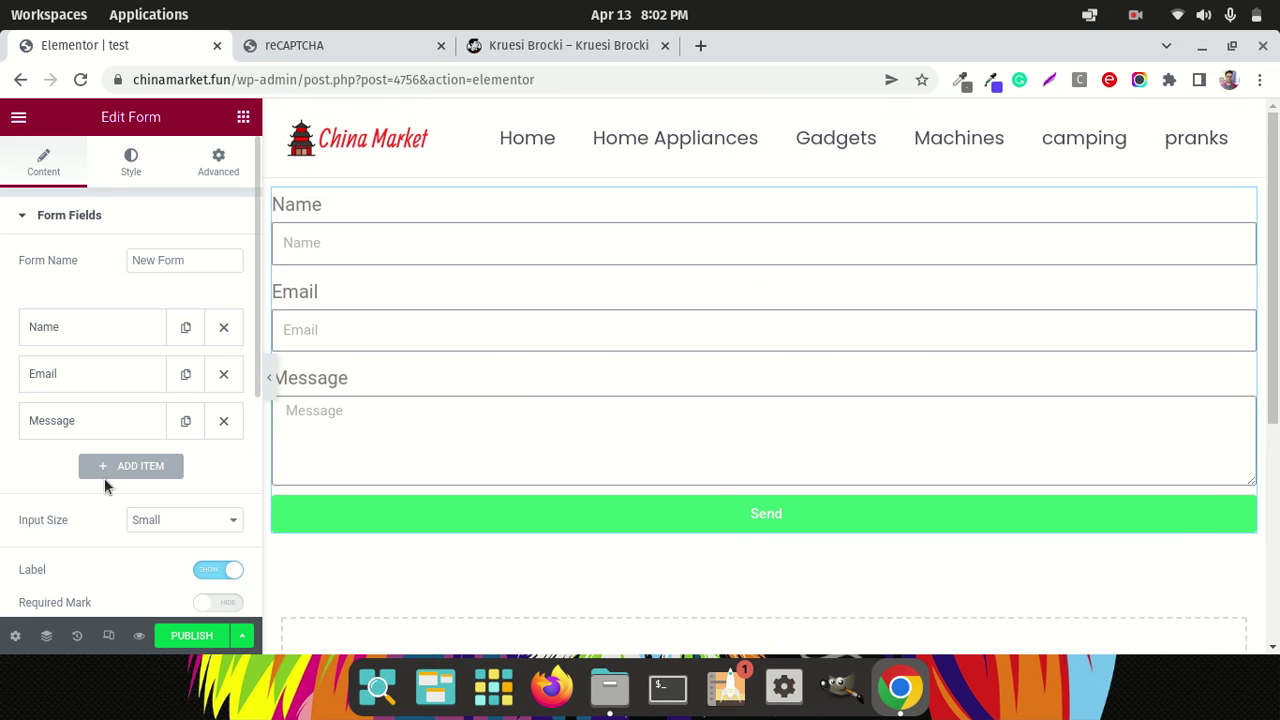
- Add a fourth form field of type reCAPTCHA and save the page as a draft
{"action": "left_click", "coordinate": [150, 465]}
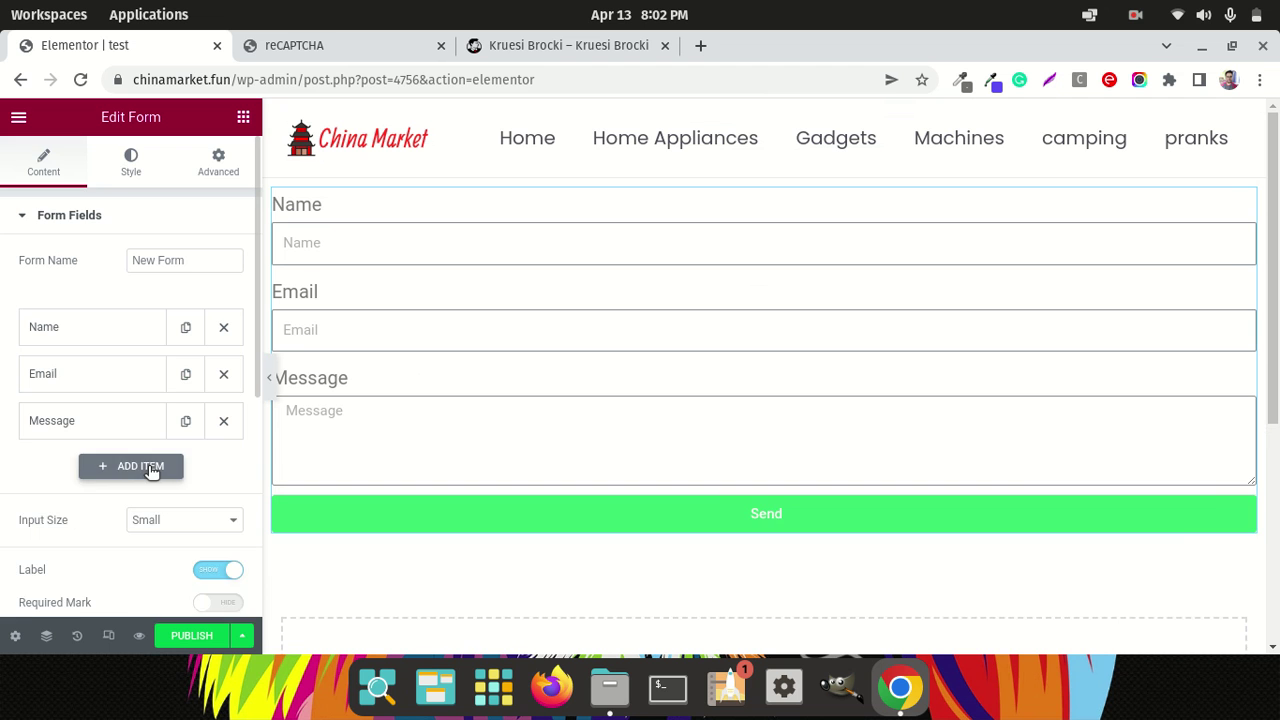
{"action": "left_click", "coordinate": [166, 449]}
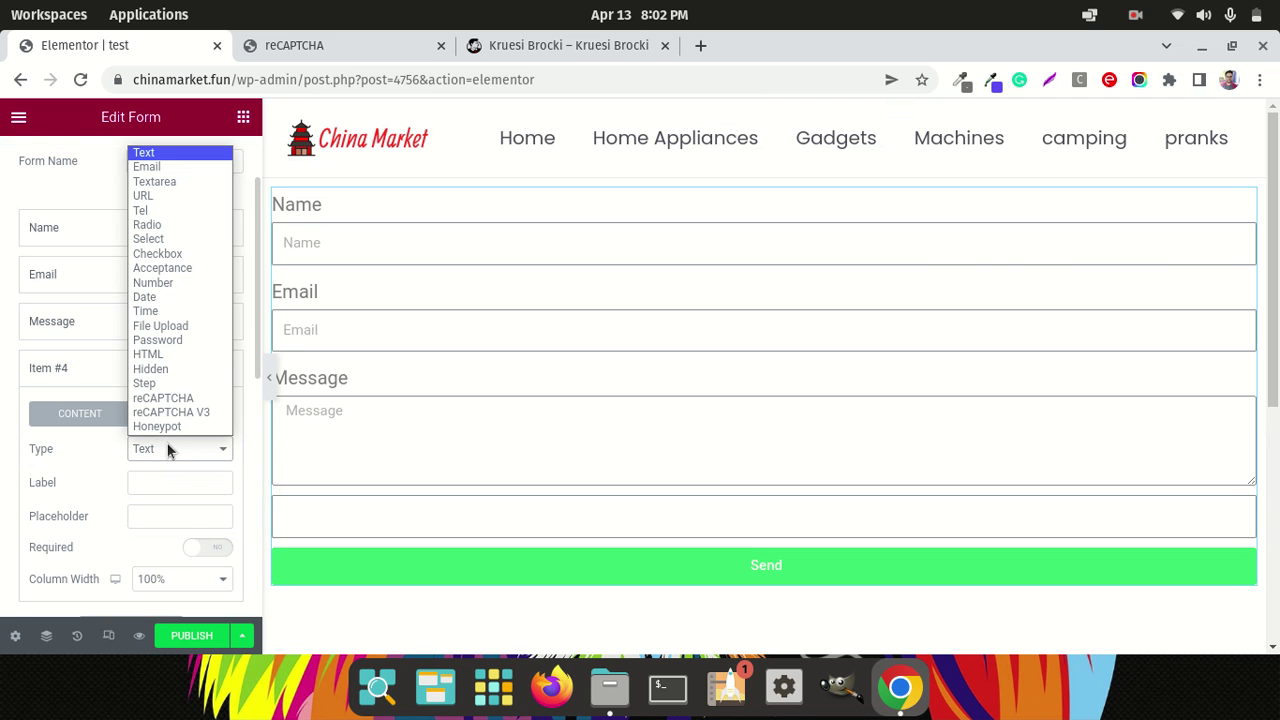
{"action": "left_click", "coordinate": [190, 398]}
{"action": "scroll", "coordinate": [432, 380], "scroll_direction": "down", "scroll_amount": 3}
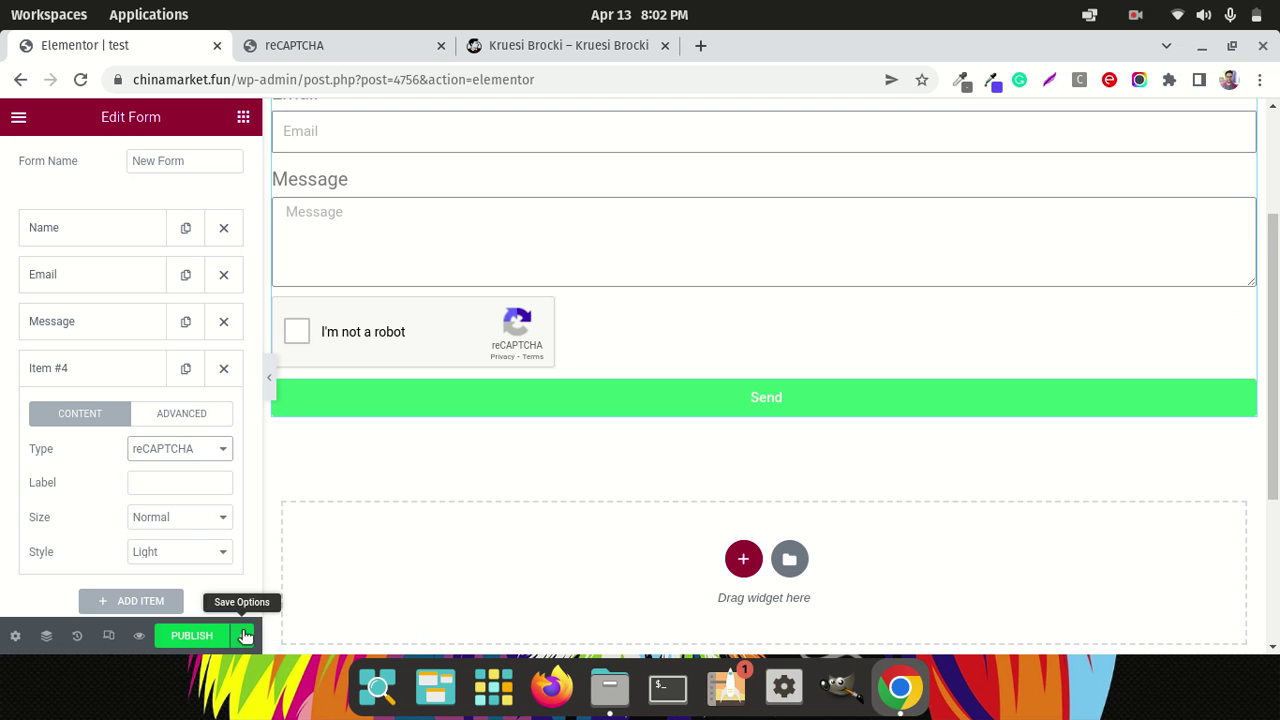
{"action": "mouse_move", "coordinate": [242, 636]}
{"action": "left_click", "coordinate": [134, 545]}
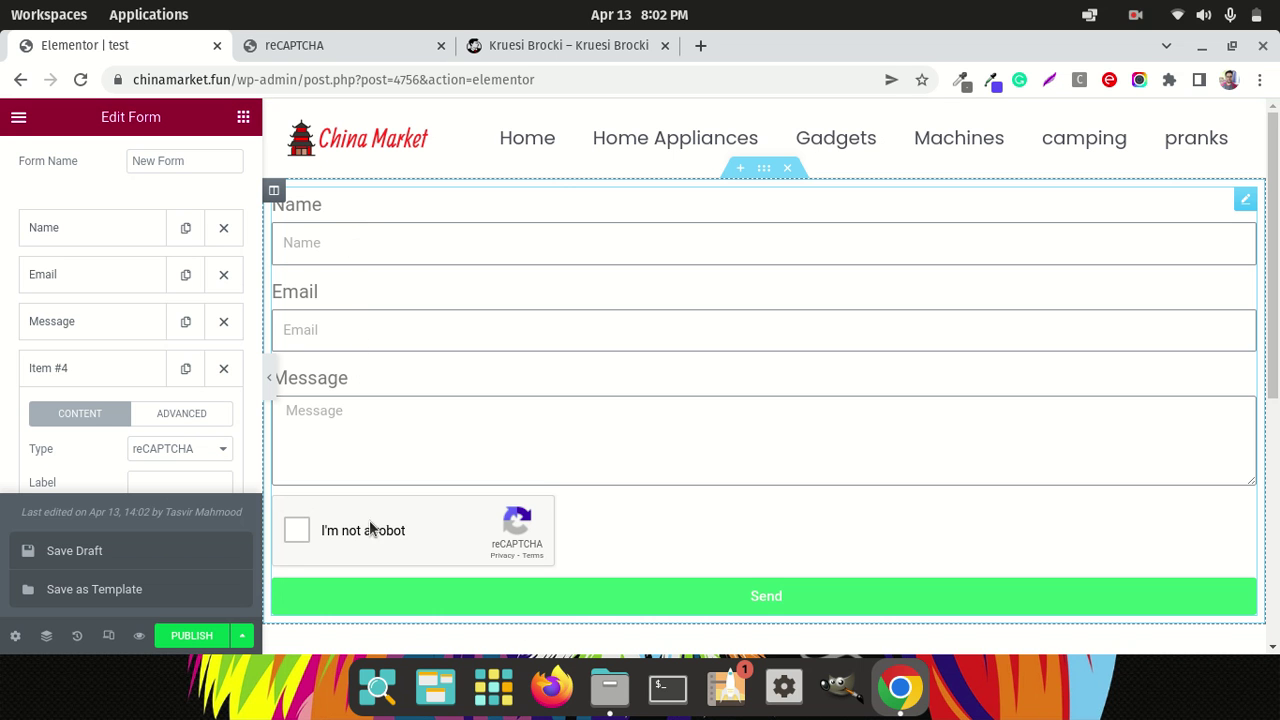
{"action": "left_click", "coordinate": [242, 635]}
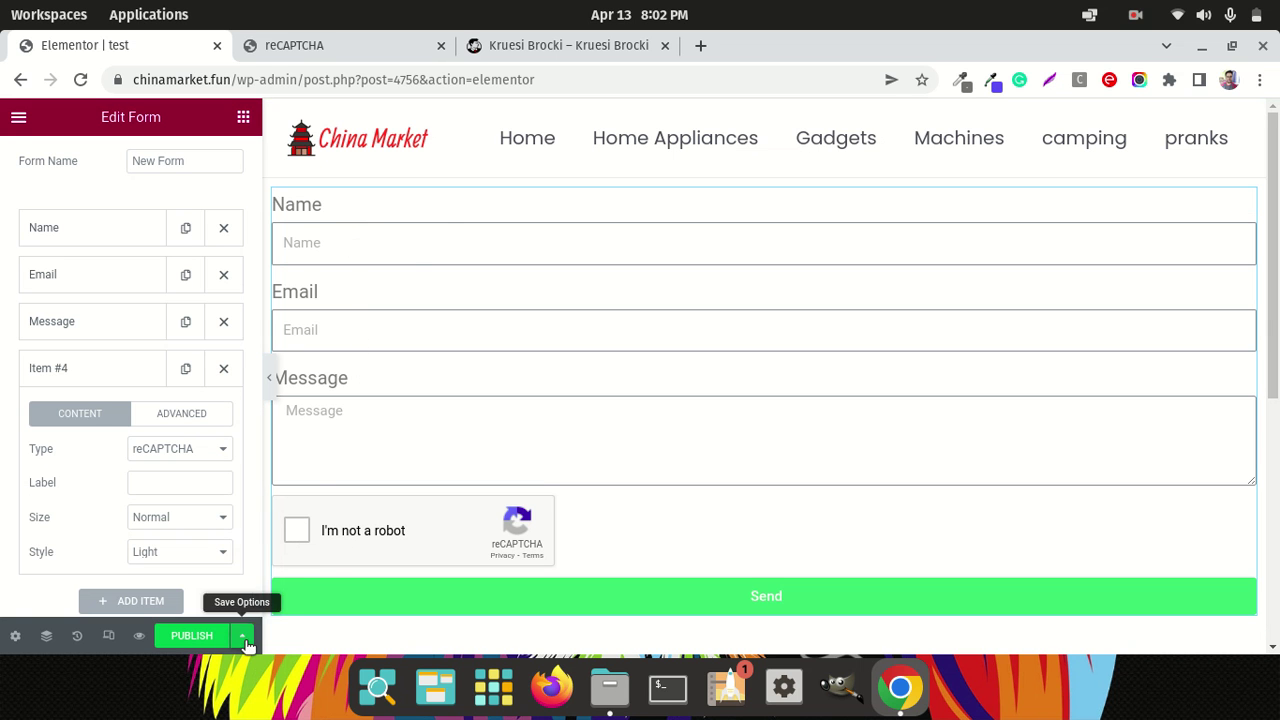